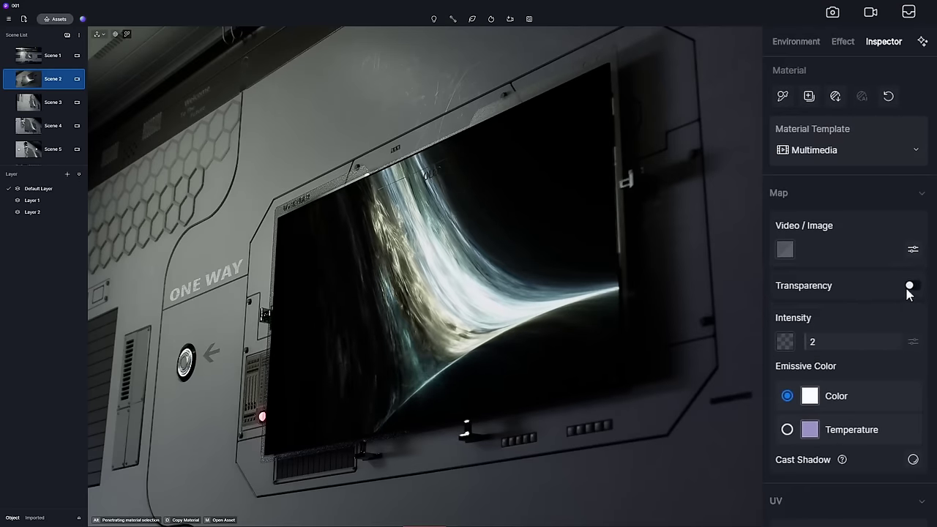
Enable Transparency on the screen's multimedia material, switch it to Luma Matte, and raise transparency to 1
left_click(912, 285)
left_click_drag(780, 314, 868, 320)
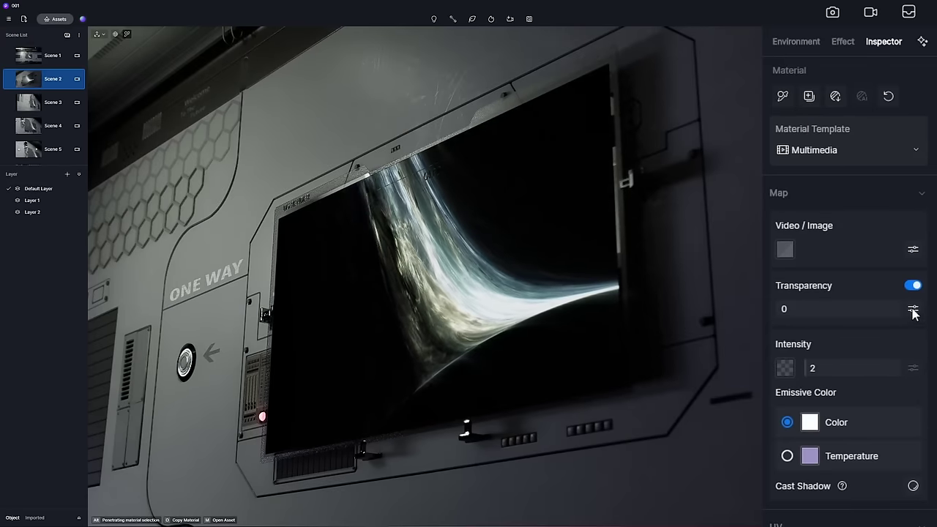
left_click(914, 308)
left_click(886, 344)
mouse_move(782, 308)
left_mouse_down()
mouse_move(898, 314)
mouse_move(775, 313)
left_mouse_up()
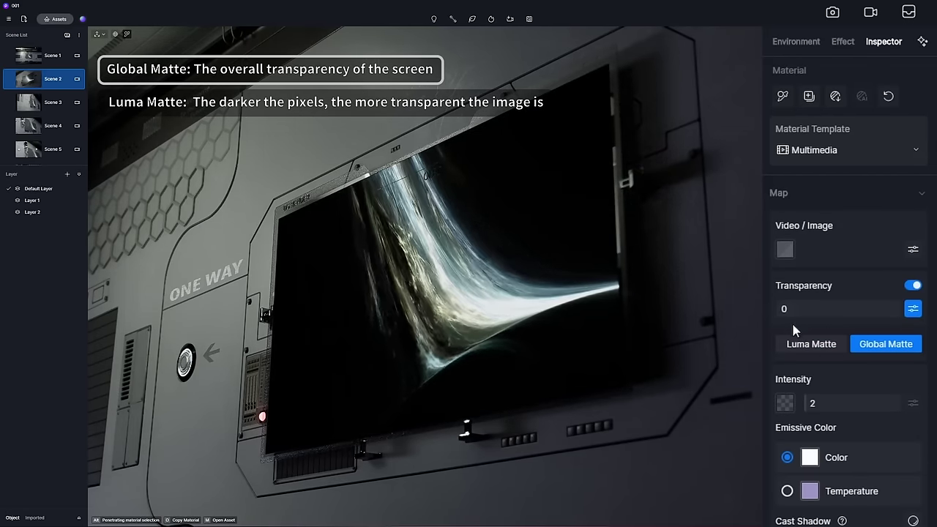
left_click(808, 350)
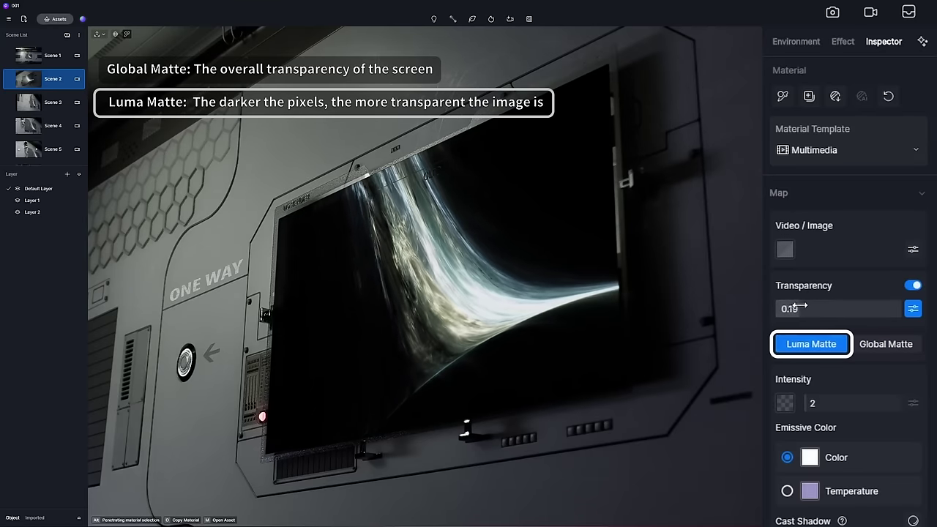
left_click_drag(869, 303, 791, 305)
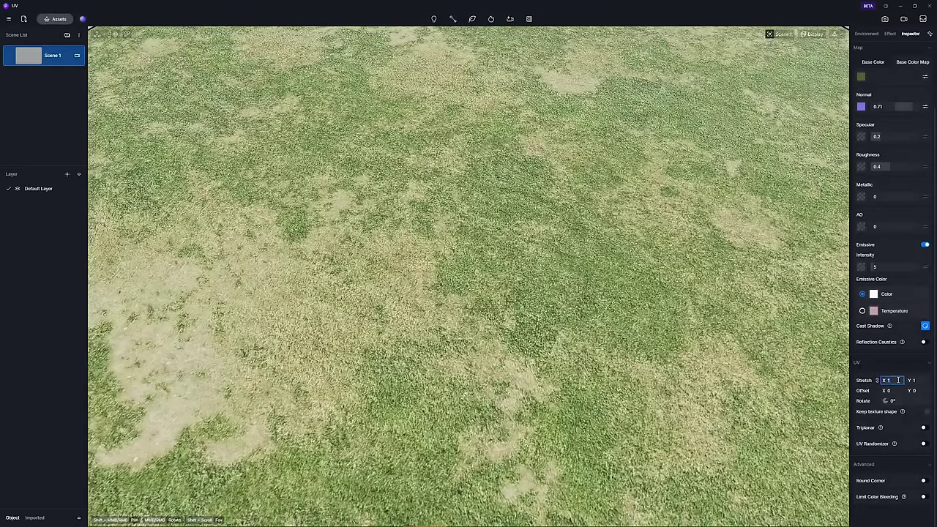
Confirm UV stretch 15 on the grass material so the texture tiles across the ground
key("Return")
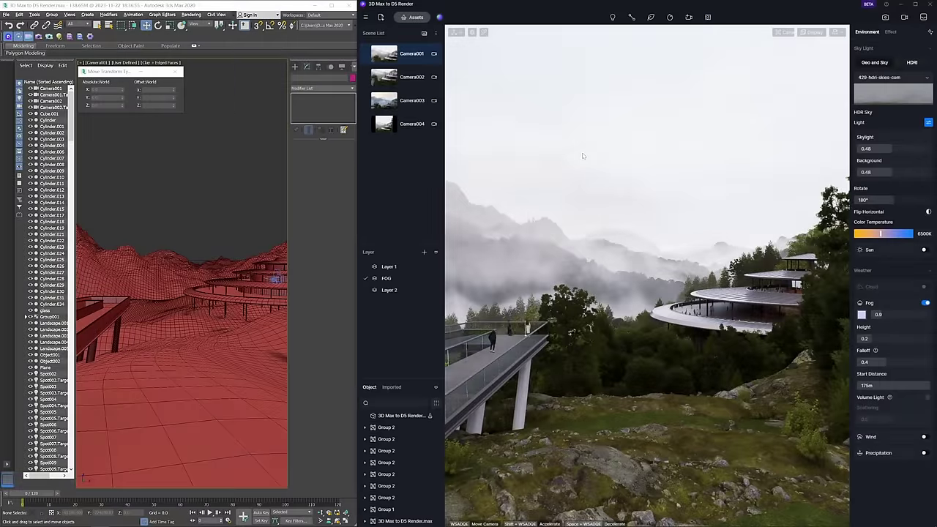
Maximise the D5 viewport, show the exported 3ds Max lights, and play the synced camera animation
key("F9")
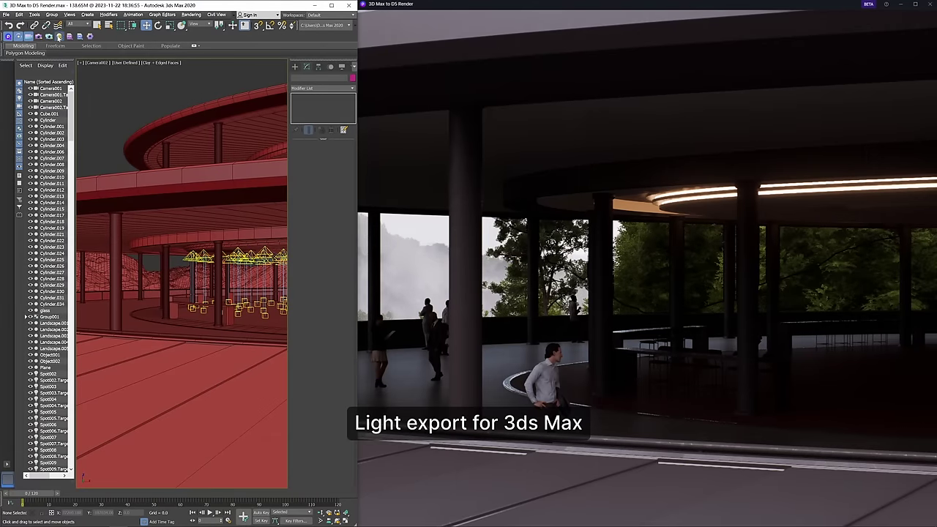
left_click(477, 157)
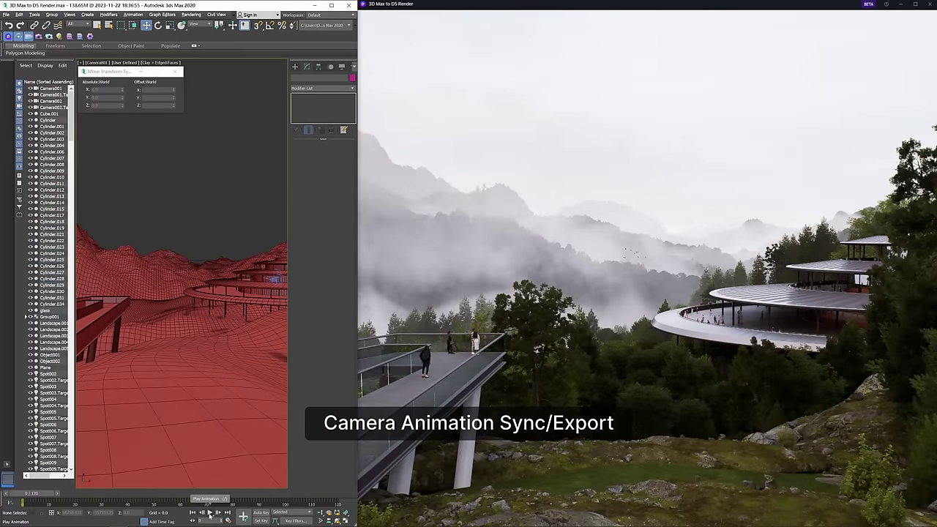
left_click(210, 513)
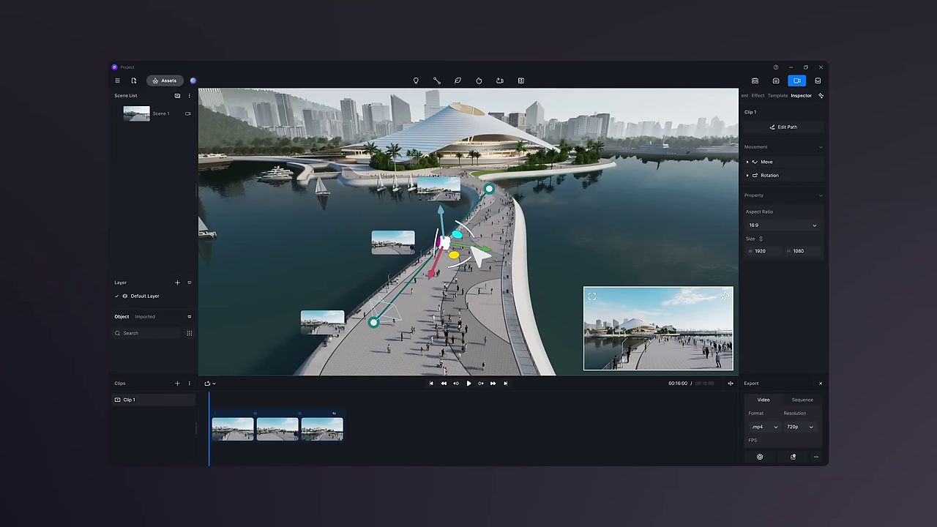
Edit Shot 1's path in Video mode by moving its keyframes, then play back the revised flythrough
left_click_drag(444, 243, 486, 243)
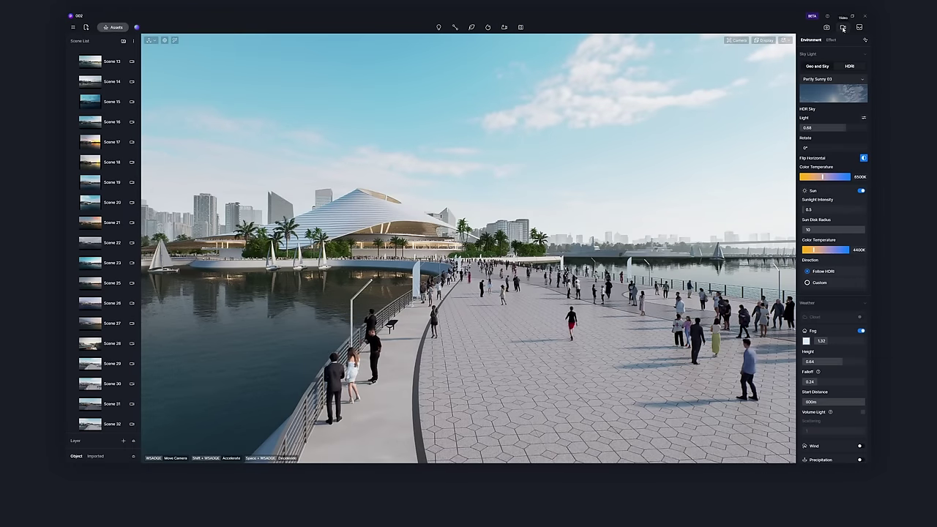
left_click(843, 28)
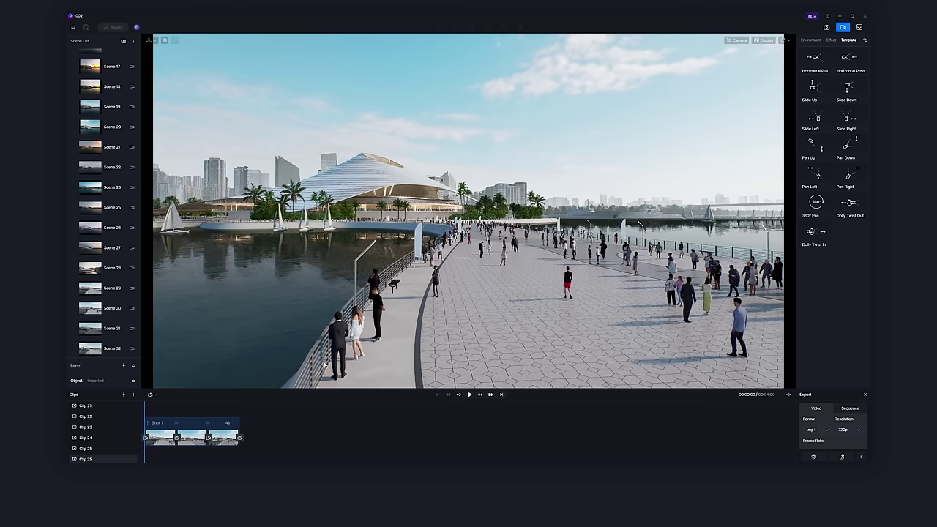
left_click(189, 425)
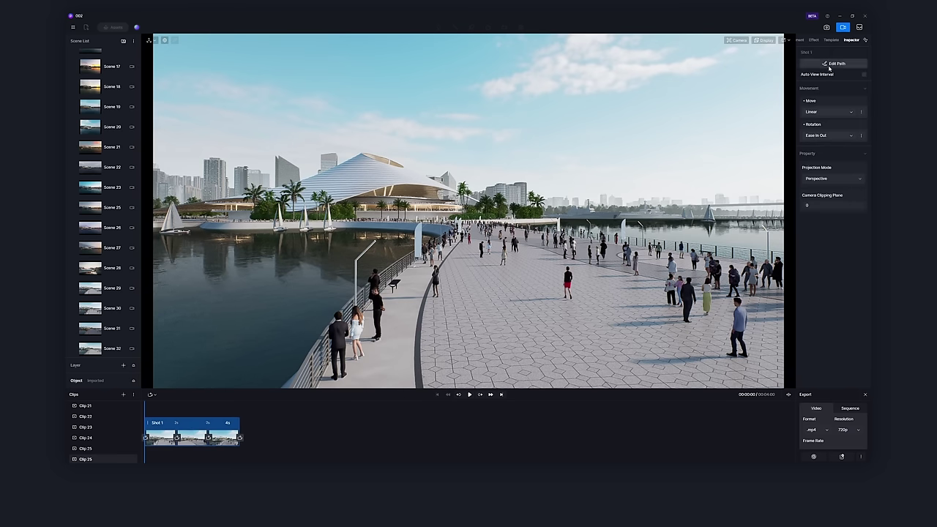
left_click(834, 64)
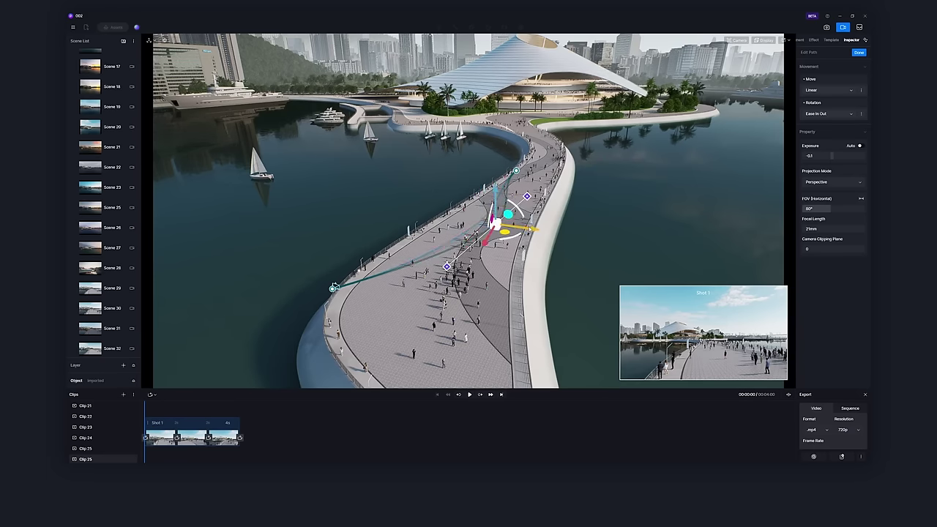
left_click(447, 267)
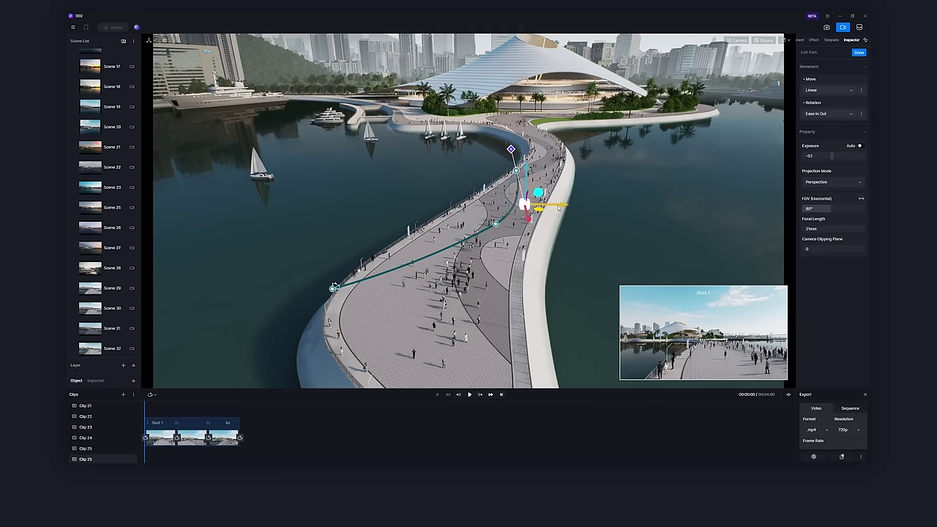
left_click(469, 394)
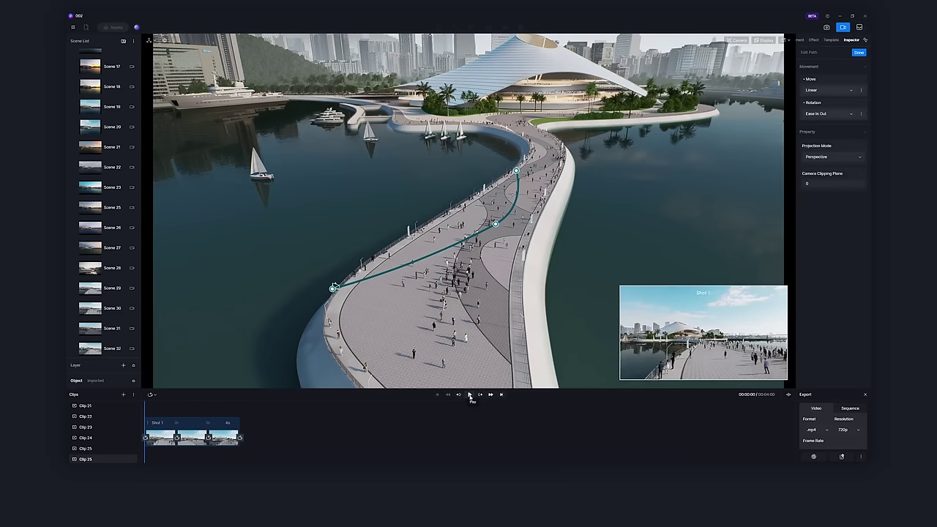
left_click(470, 395)
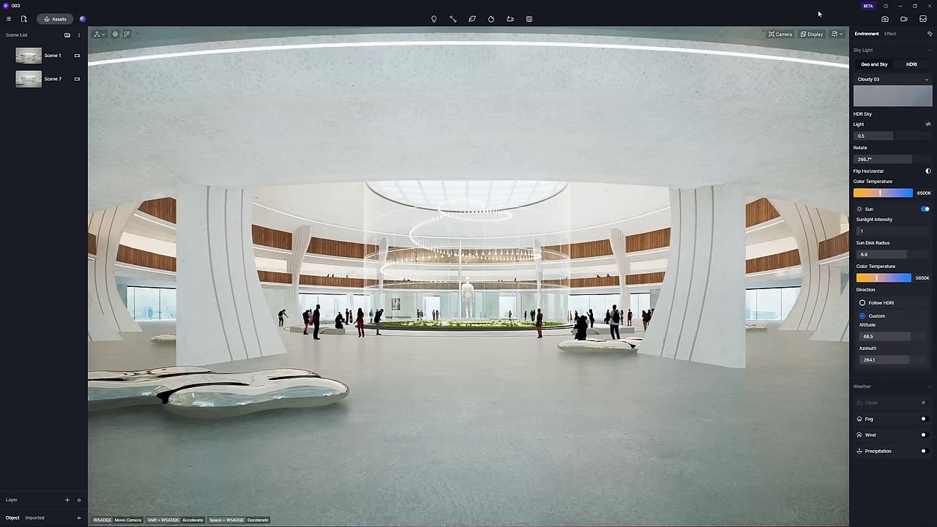
Add and preview a Horizontal Push shot, then lower the orbit centre and set its sweep to 310°
left_click(905, 18)
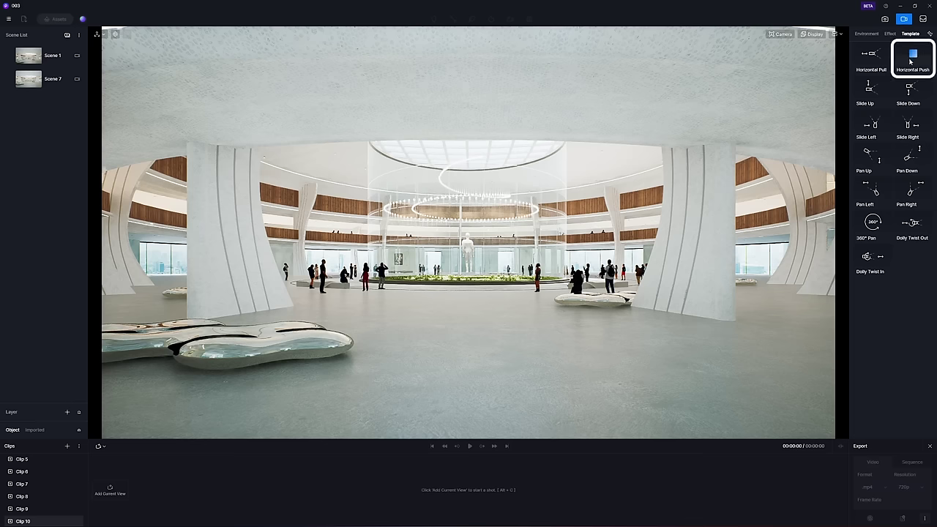
left_click(910, 61)
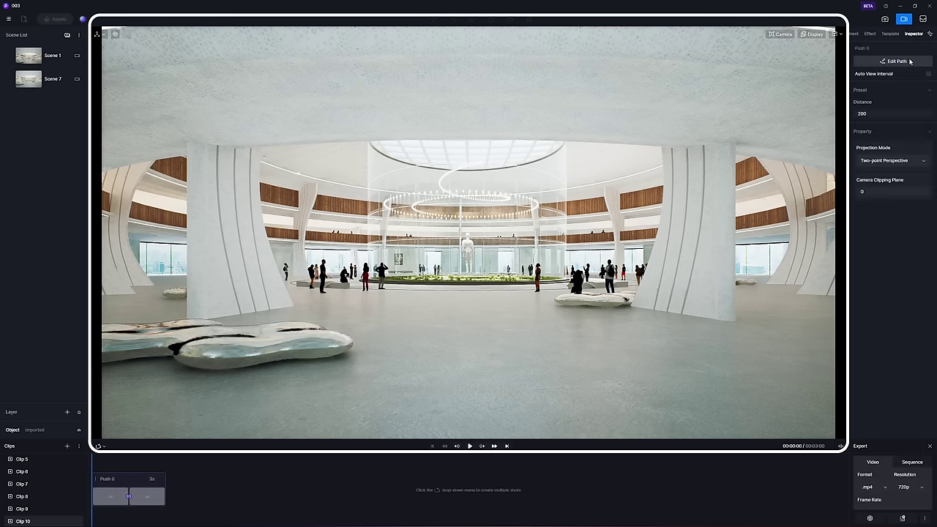
left_click(470, 447)
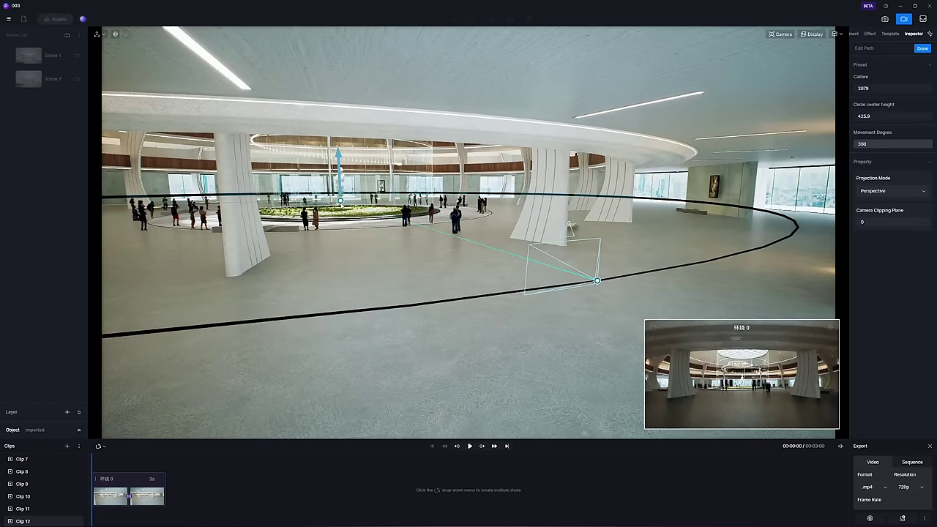
left_click_drag(339, 168, 366, 137)
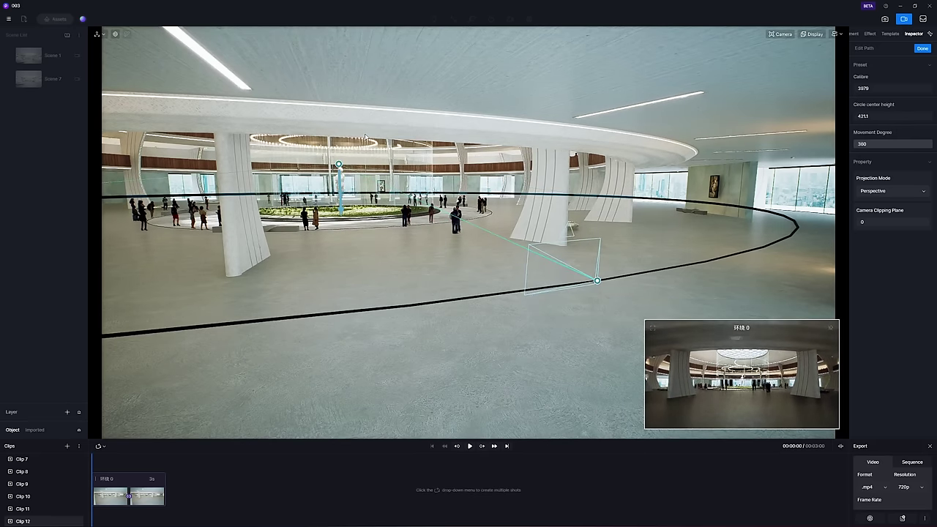
left_click_drag(928, 145, 912, 145)
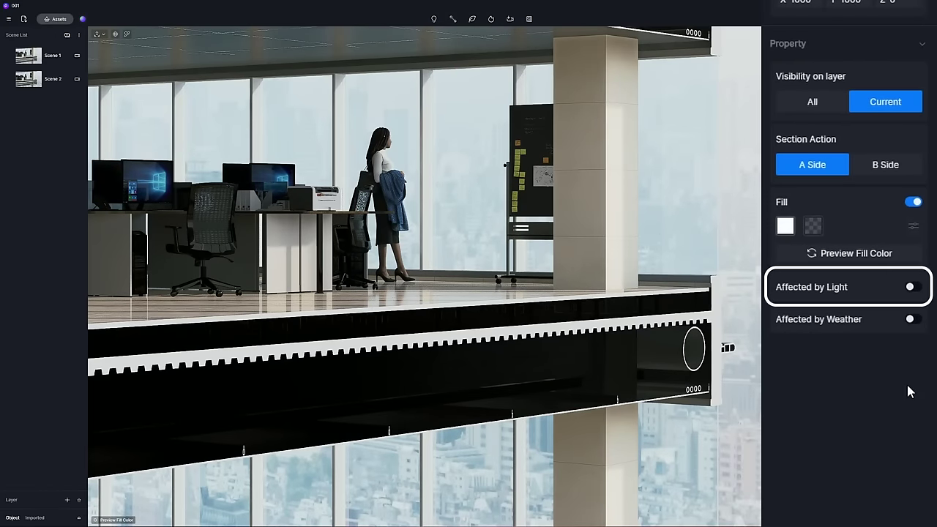
Turn on Affected by Light for the floor slab's section plane
left_click(913, 287)
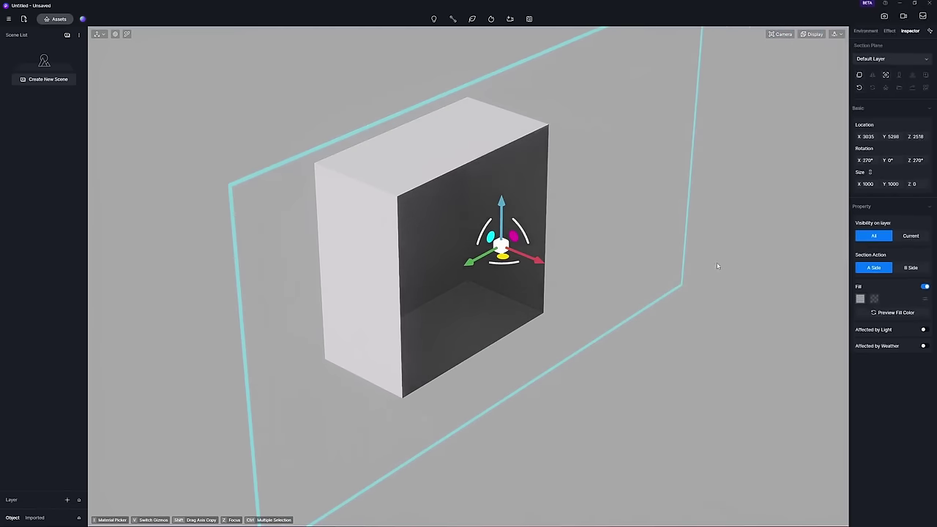
Toggle the section's A/B side and set it to cut outside the box to reveal the bathroom
left_click(911, 268)
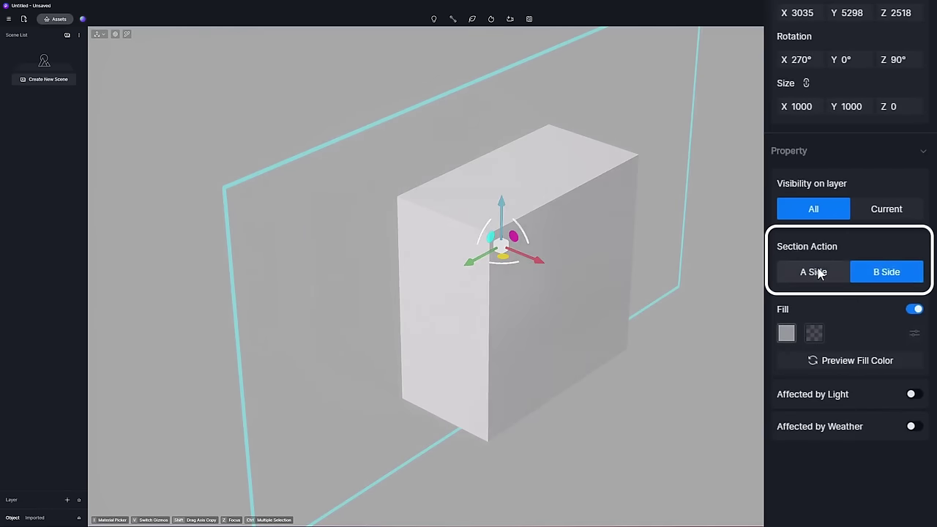
left_click(819, 274)
left_click(832, 363)
key("Escape")
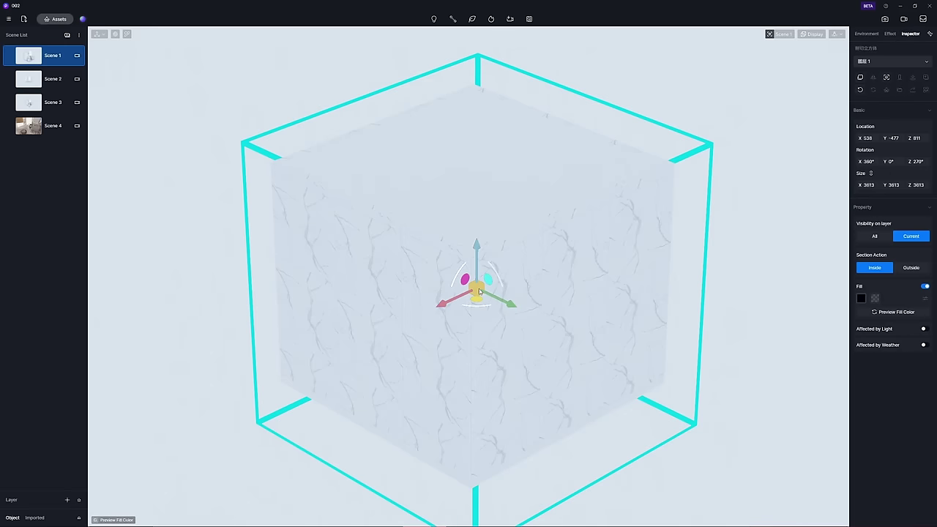
left_click(911, 268)
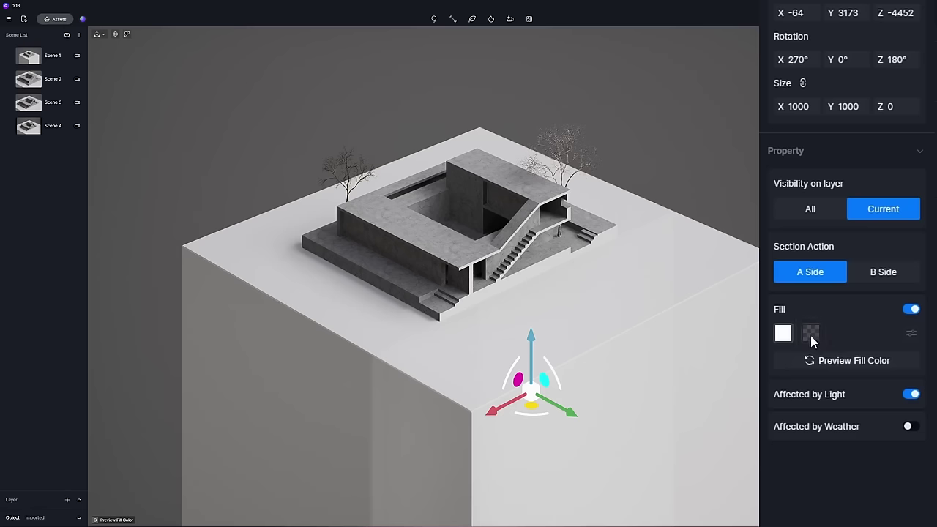
Paste a copied texture into the section fill slot, then switch to Scene 2
right_click(810, 335)
left_click(847, 454)
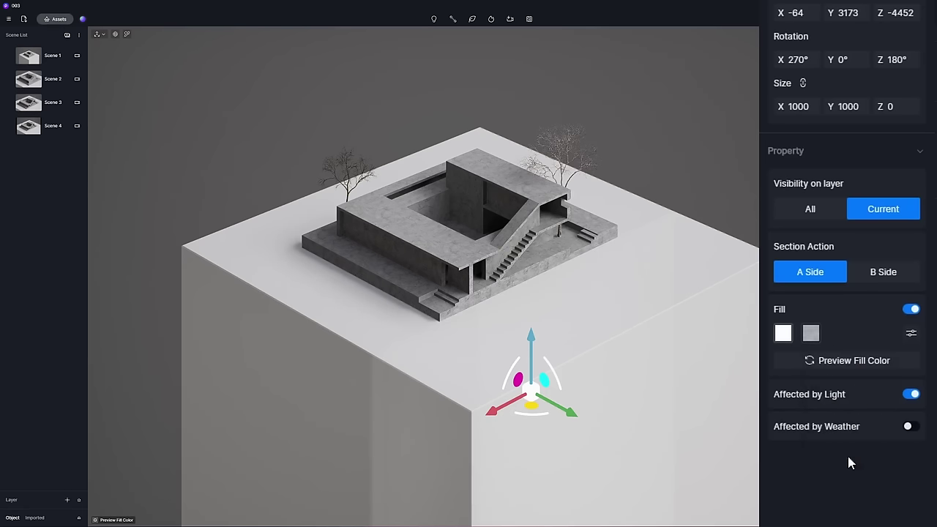
key("Escape")
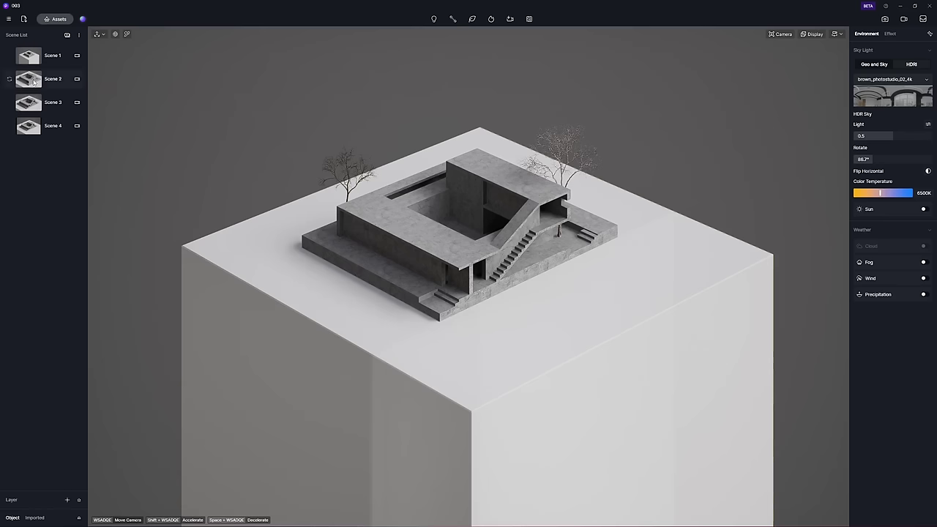
left_click(30, 80)
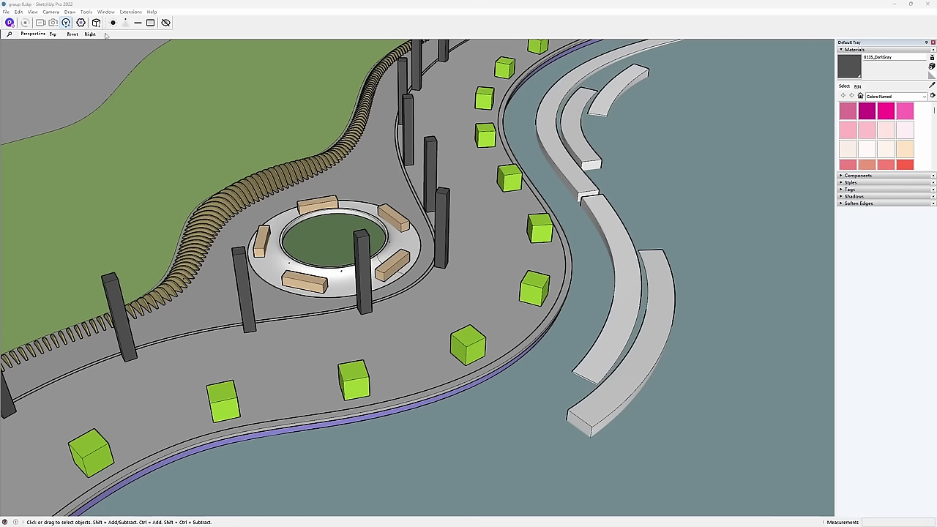
Export the selected green cube group to D5 with Selected only and 2-layer group structure kept
left_click(511, 178)
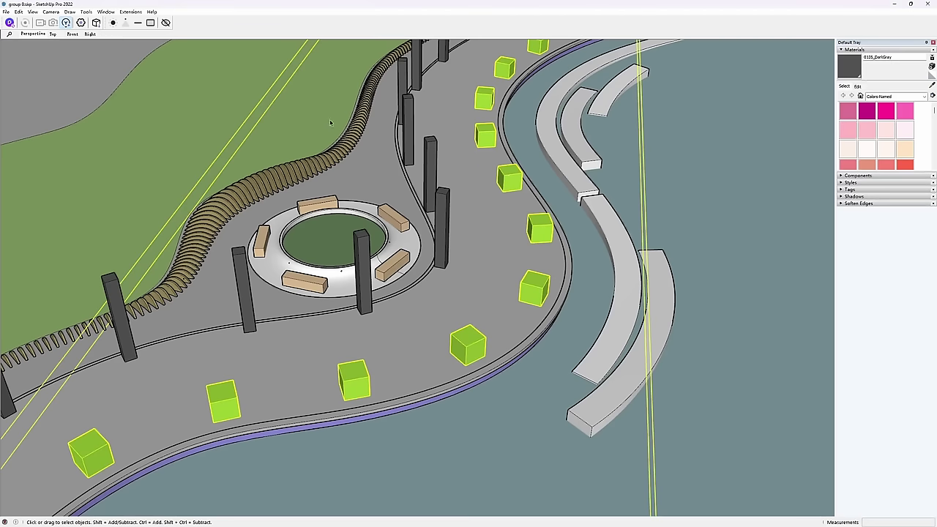
left_click(96, 22)
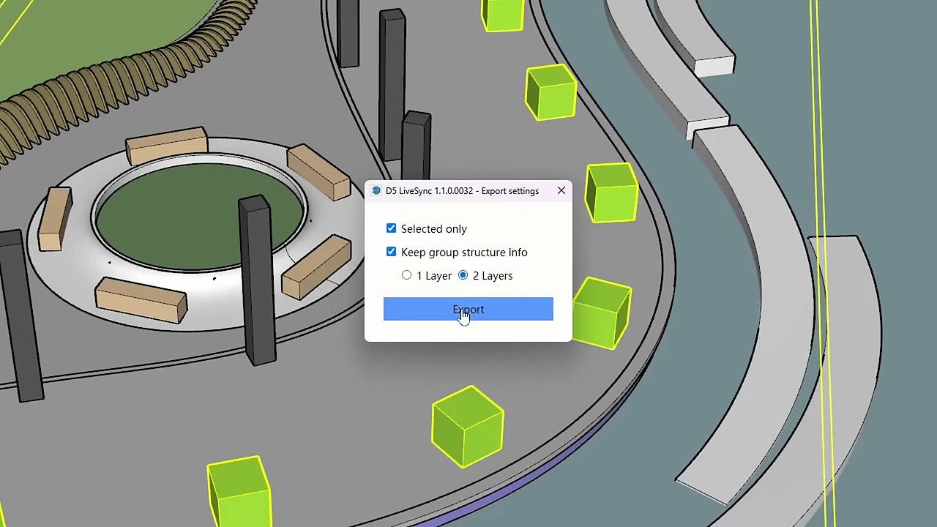
left_click(468, 309)
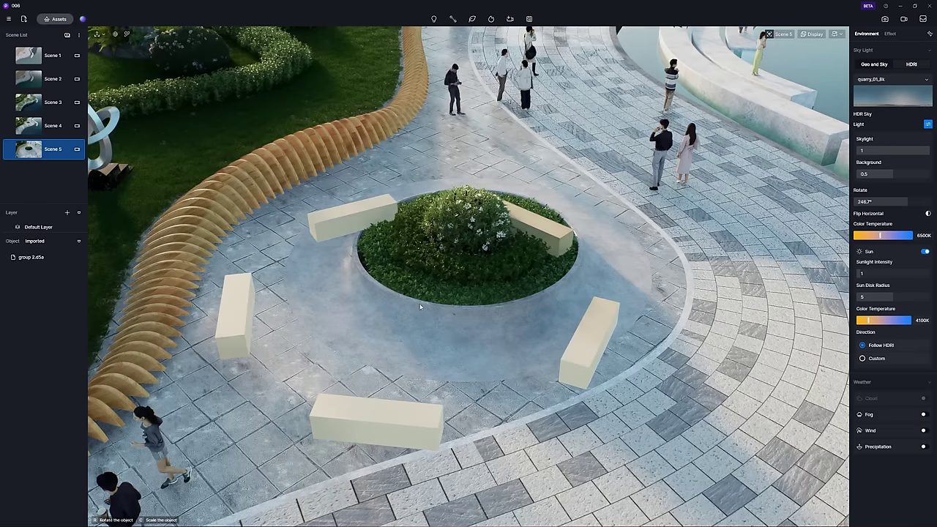
Replace the five bench blocks with Outdoor Wooden Bench 05 and rotate them around the planter
left_click(421, 307)
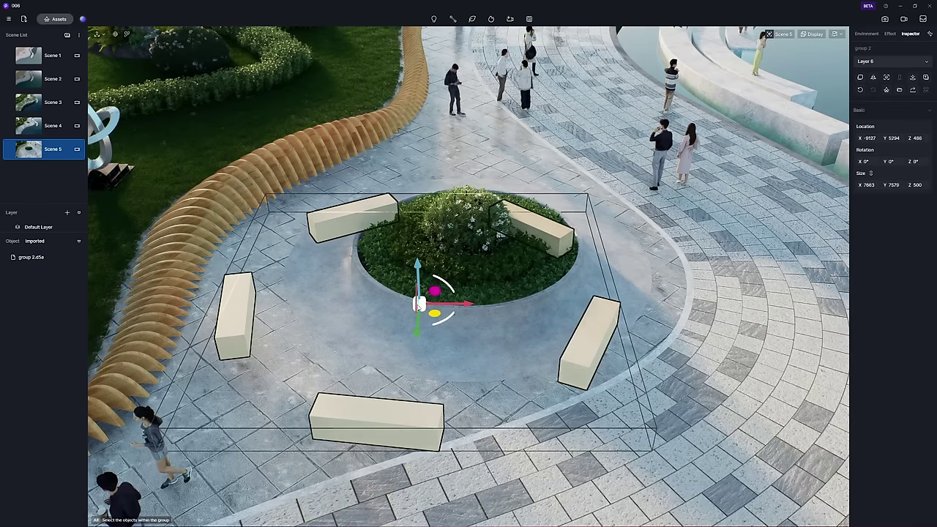
left_click(913, 77)
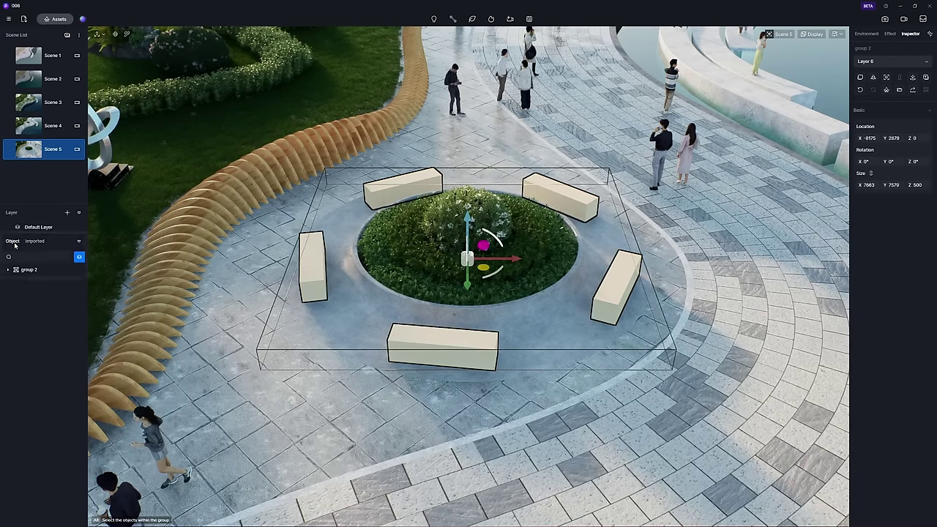
left_click(8, 270)
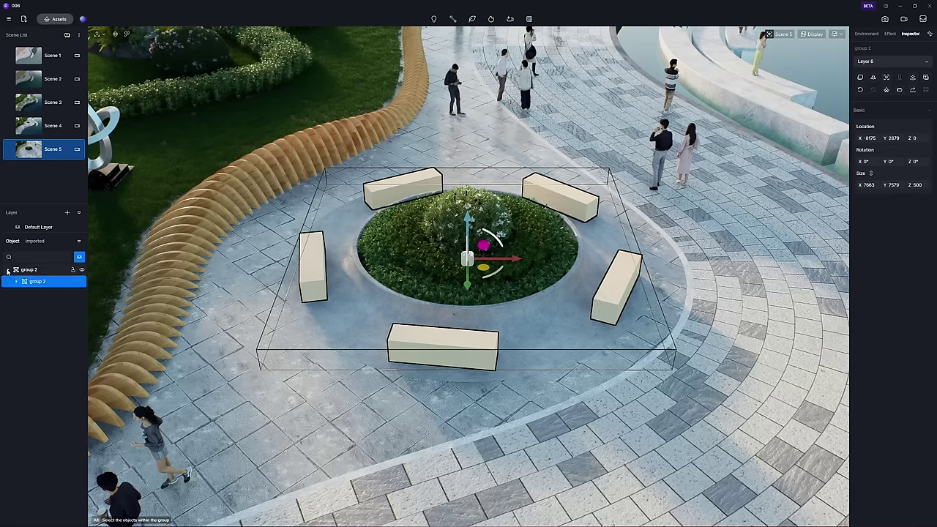
left_click(17, 282)
left_click_drag(44, 293, 55, 340)
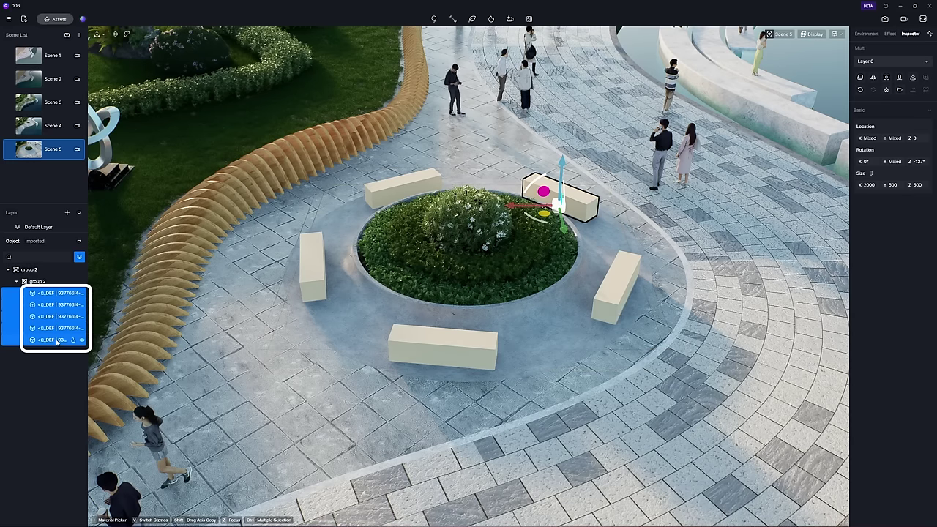
left_click(887, 90)
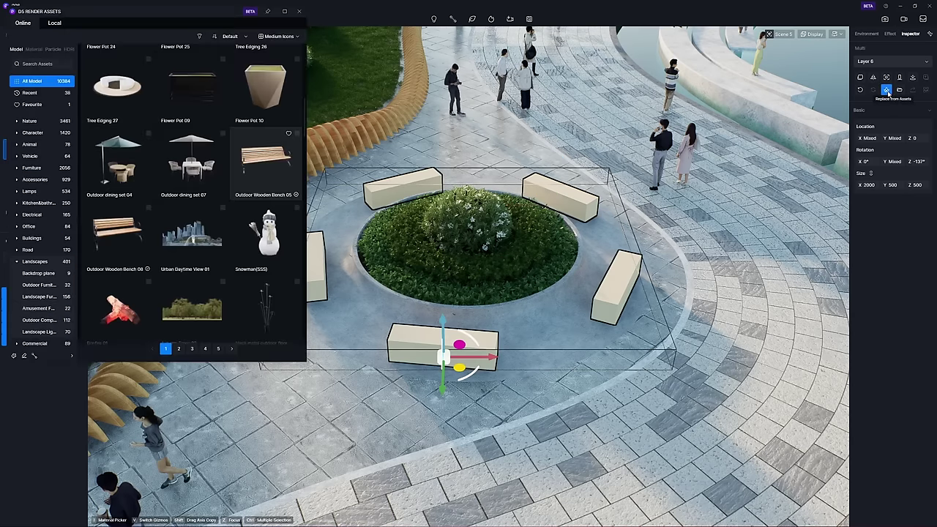
left_click(297, 139)
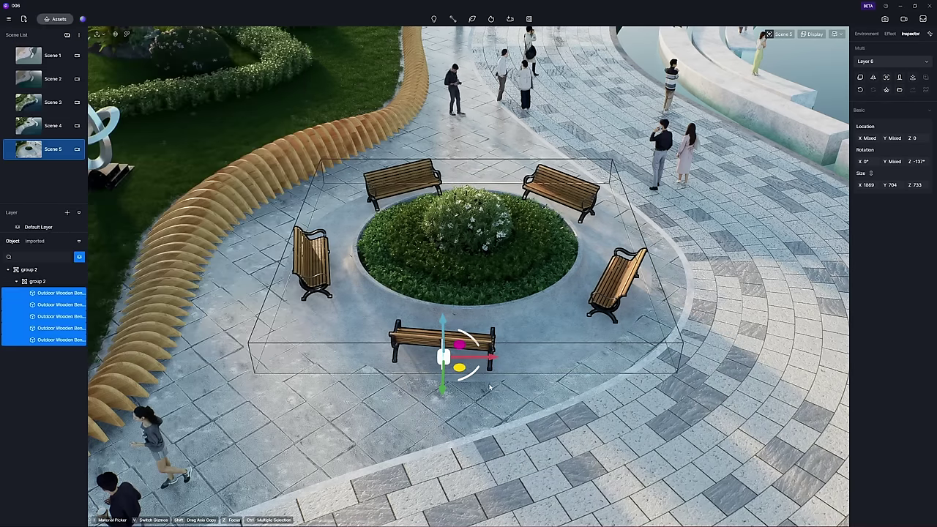
left_click_drag(476, 374, 373, 323)
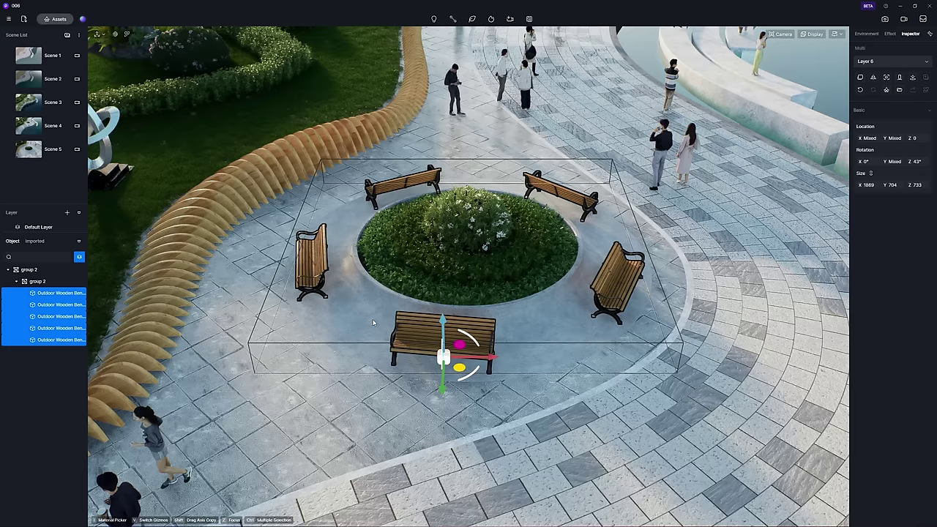
left_click(373, 323)
From the Scene 4 view, replace group 1's green cubes with round tree grates
left_click(33, 130)
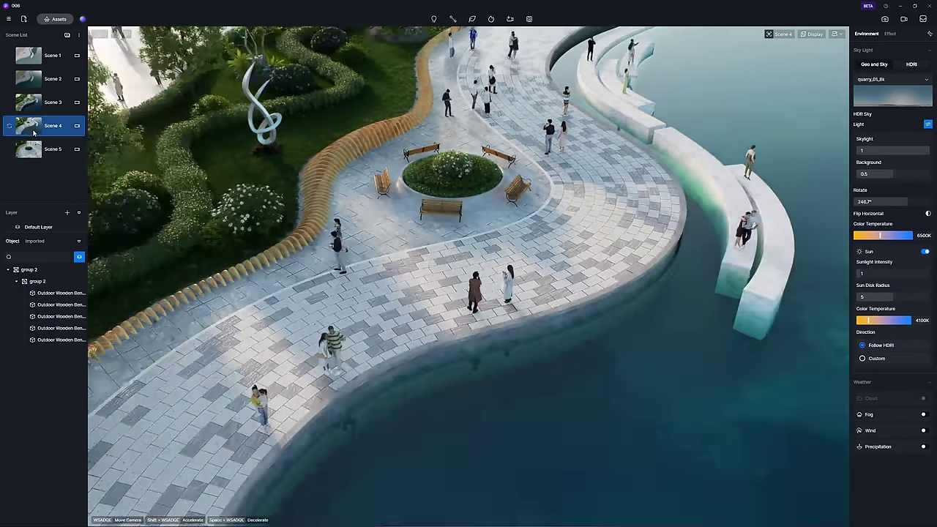
left_click(17, 293)
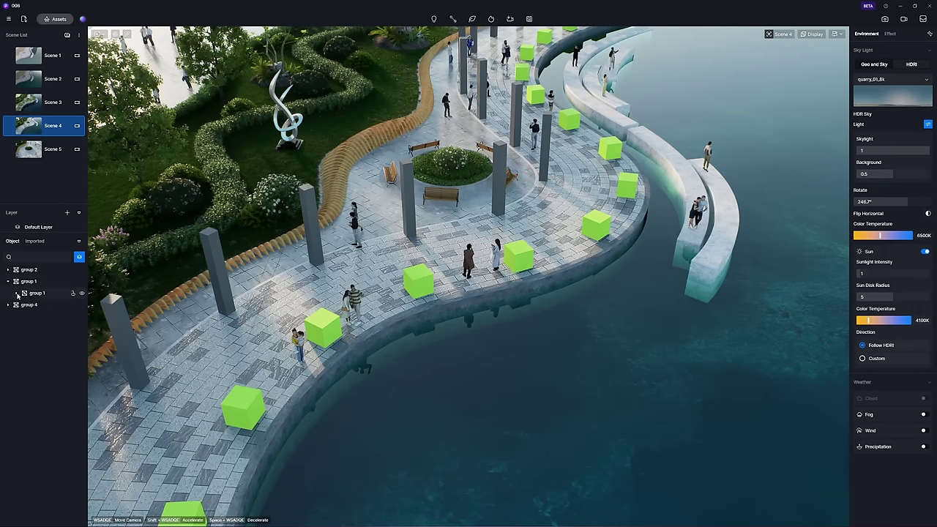
left_click(36, 293)
left_click(199, 193)
left_click(48, 316)
Replace group 4's children with black metal lamp posts
left_click(37, 305)
left_click(55, 19)
left_click(146, 211)
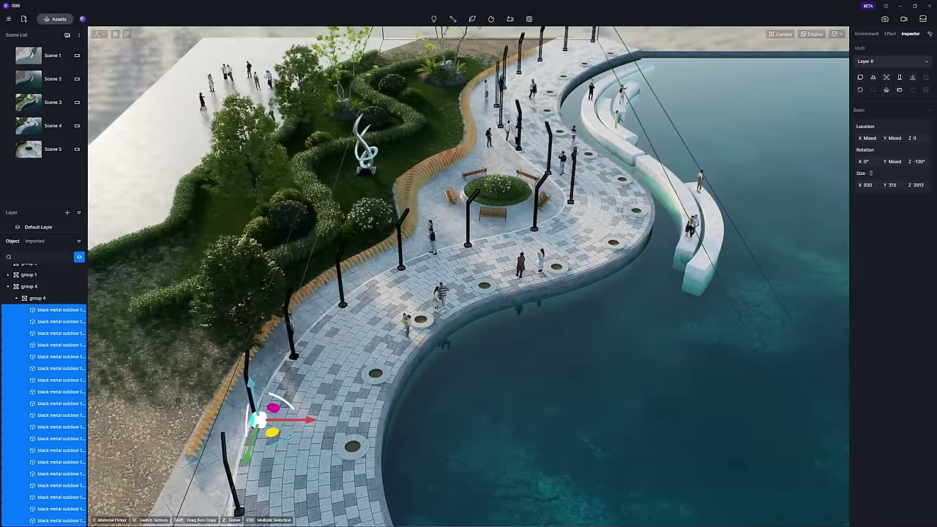
Replace every cube in group 3 with Zelkova serrata 10 trees
left_click(52, 125)
left_click(55, 328)
left_click(60, 515, "shift")
left_click(887, 89)
left_click(117, 73)
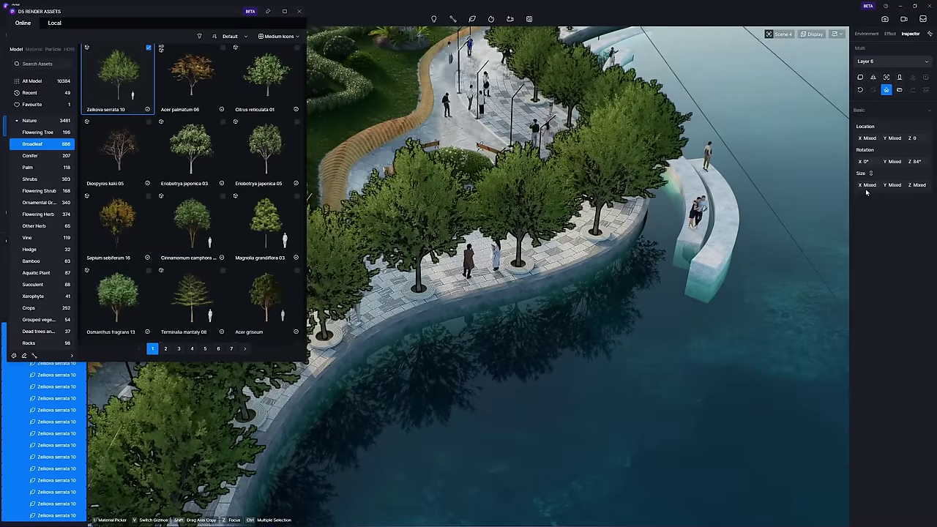
Swap the Zelkova tree row through Eriobotrya japonica 05 and Sapium sebiferum 16, settling on Acer griseum
key("Escape")
key("Escape")
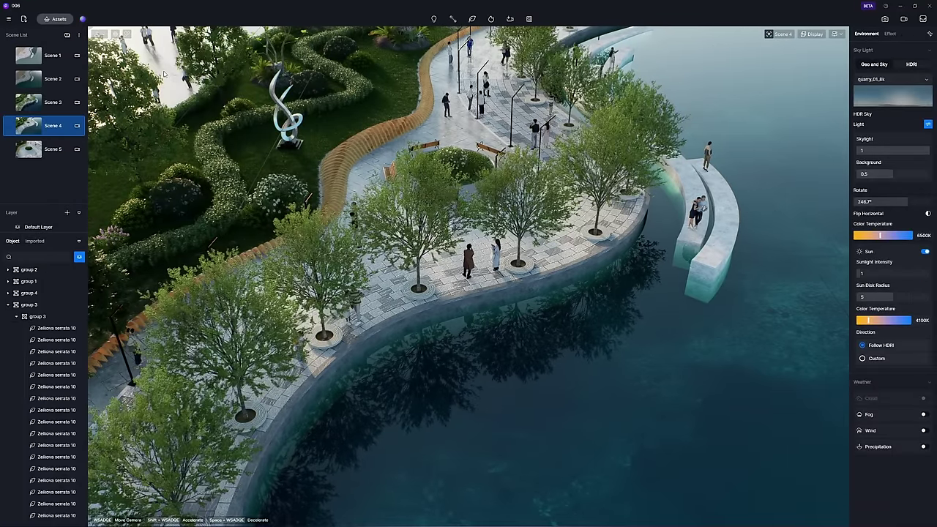
left_click(57, 328)
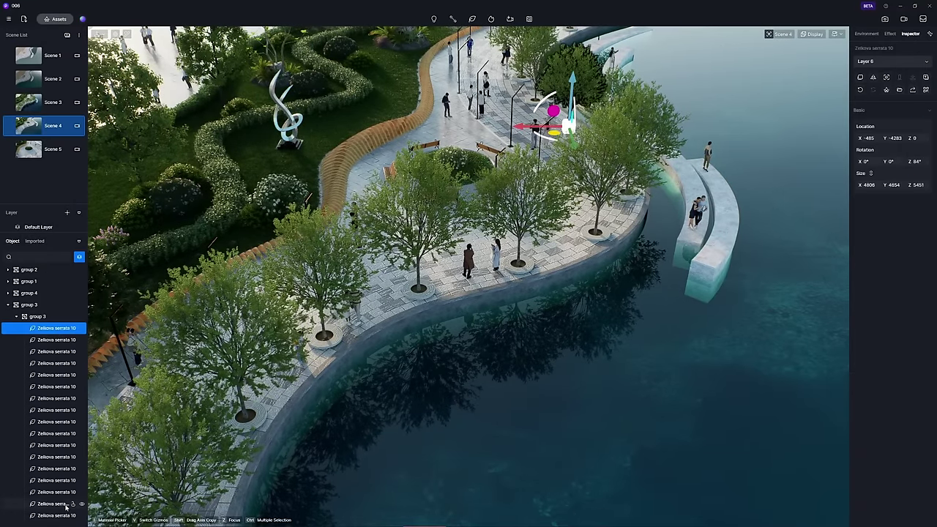
left_click(62, 515, "shift")
left_click(886, 89)
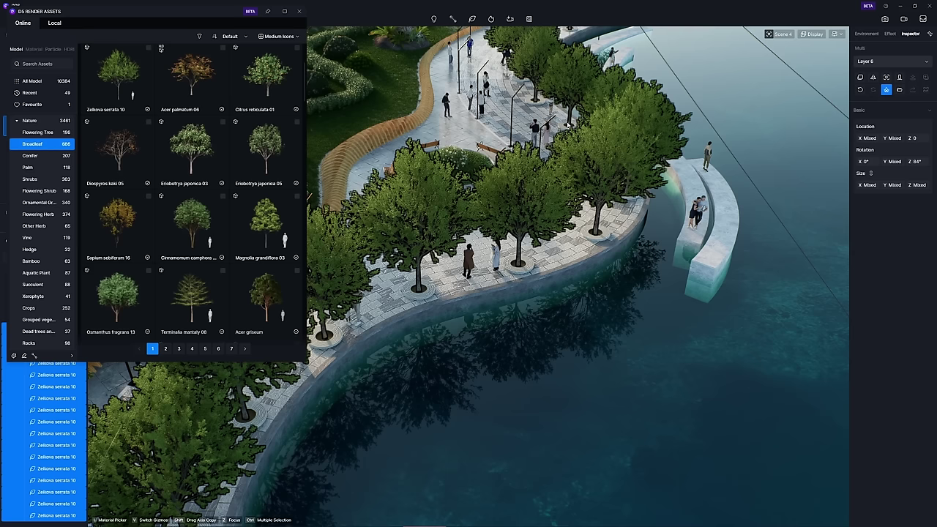
left_click(297, 123)
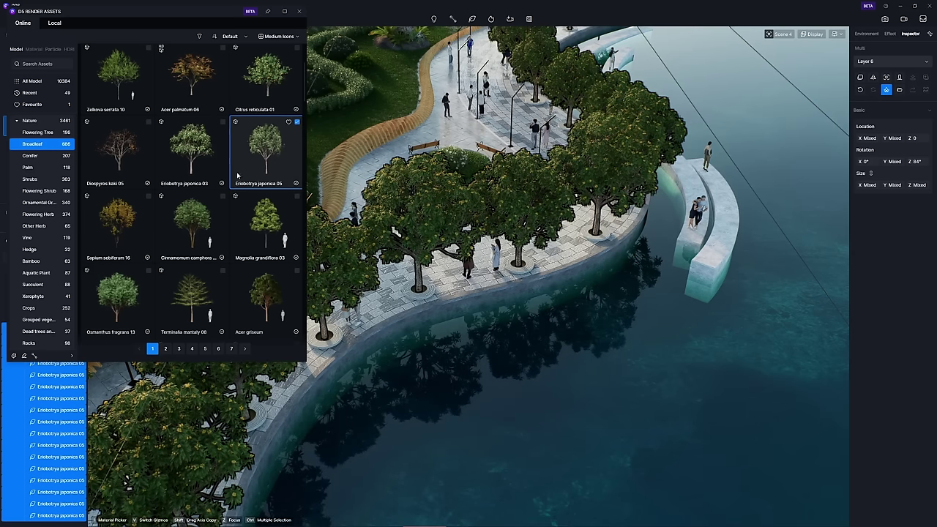
left_click(223, 197)
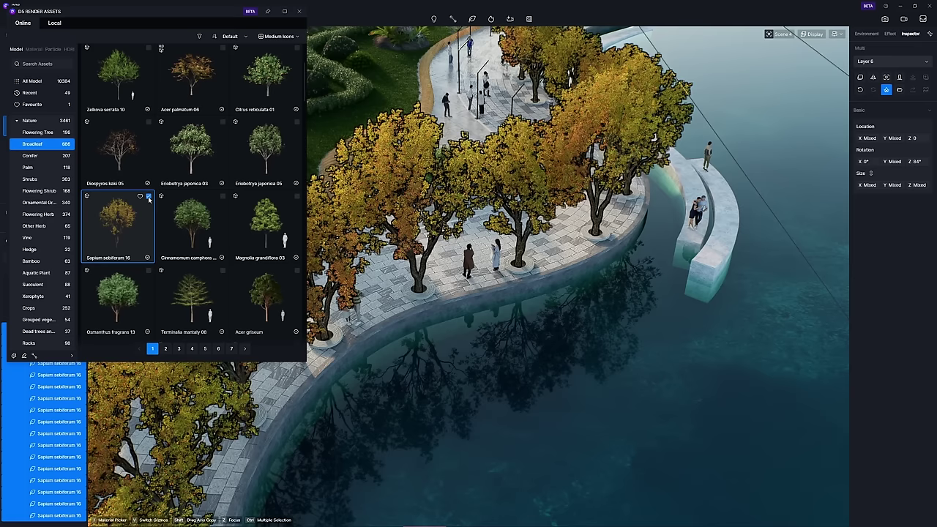
left_click(297, 271)
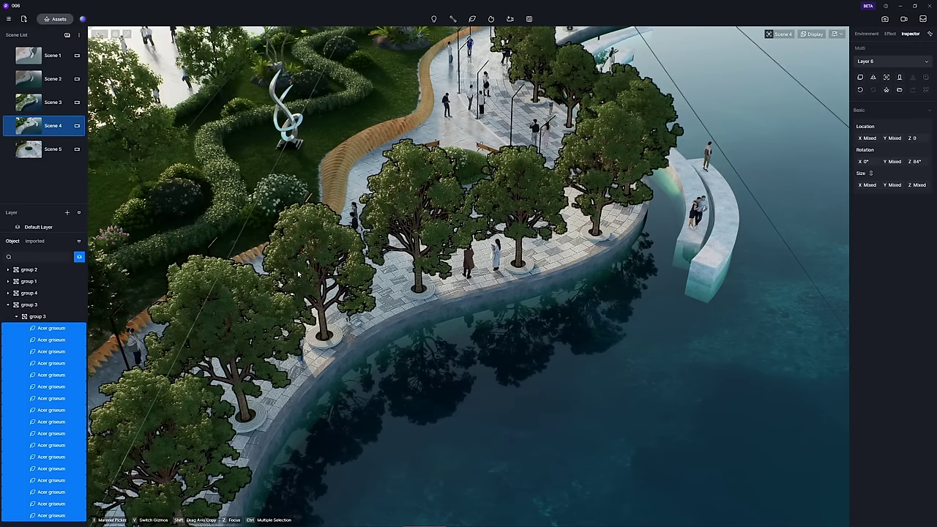
key("Escape")
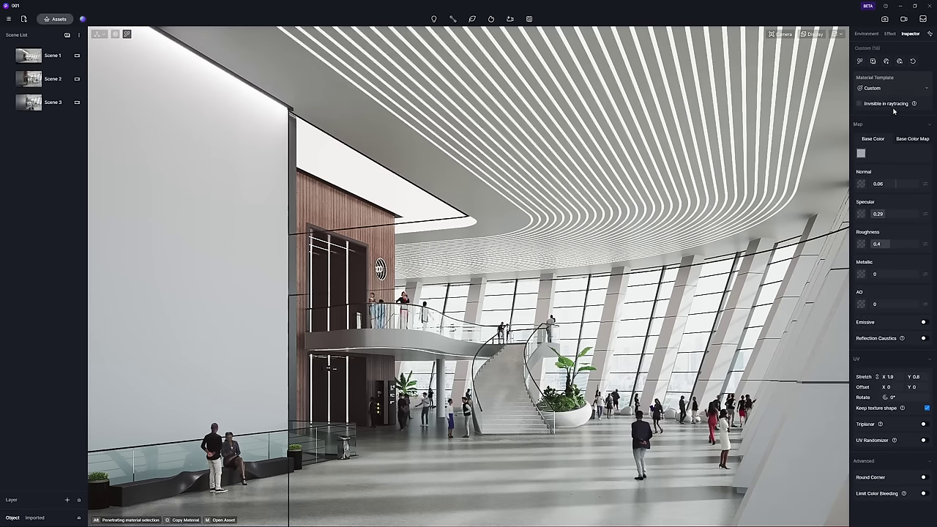
Apply the Flowing Water material template to the tall hall wall and raise its specular
left_click(926, 88)
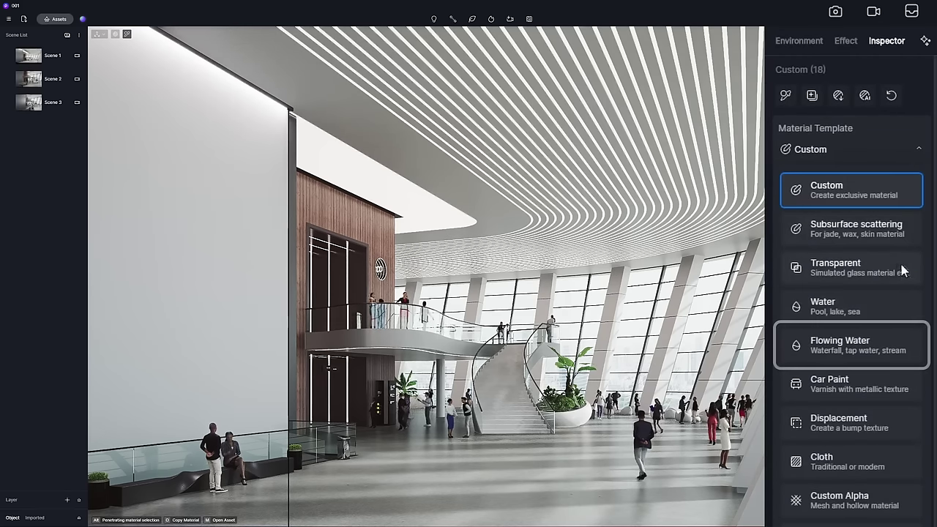
left_click(917, 355)
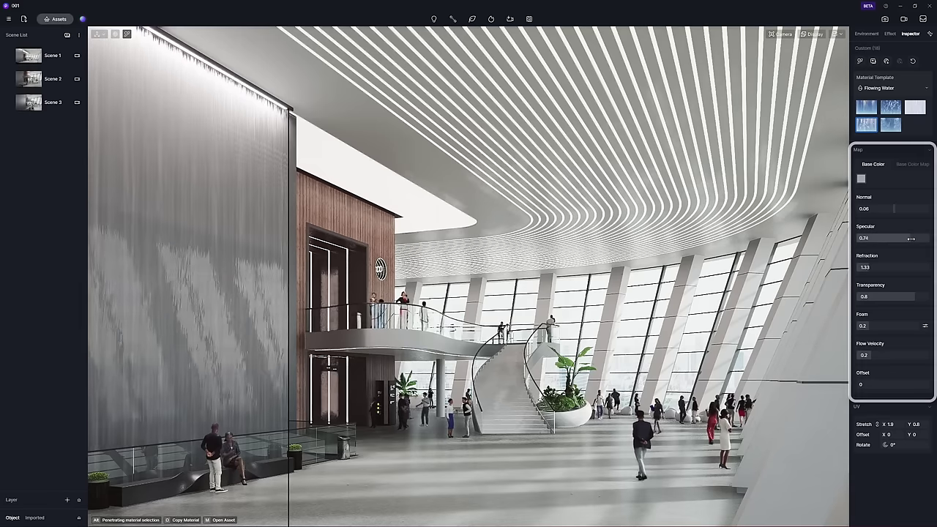
left_click_drag(865, 326, 876, 327)
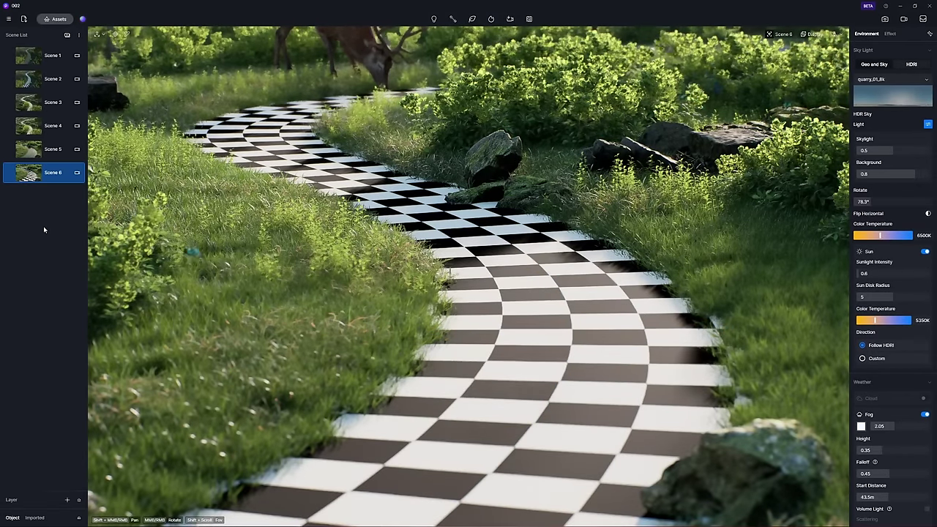
Turn the checkerboard garden path into a stream with the Flowing Water template
left_click(242, 242)
left_click(926, 88)
left_click(923, 188)
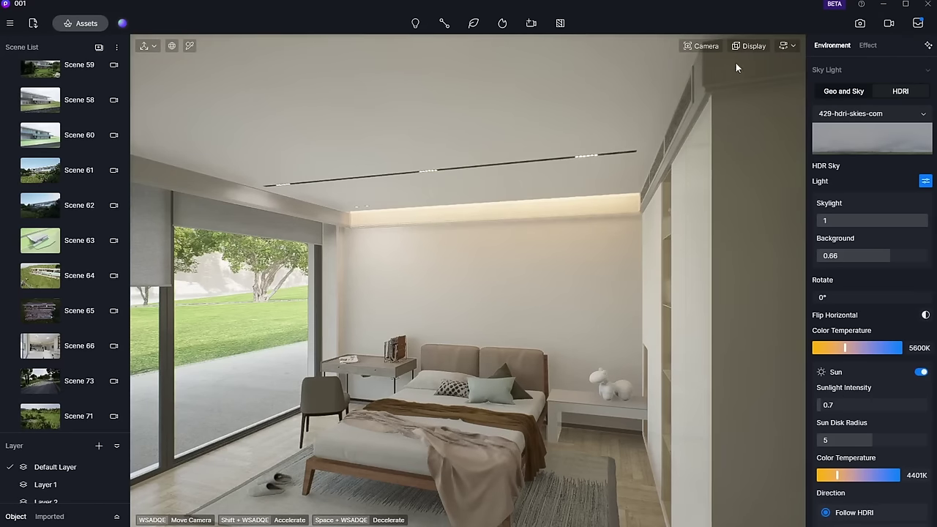
Switch to walk navigation and walk from the bedroom out into the garden toward the tea deck
left_click(794, 47)
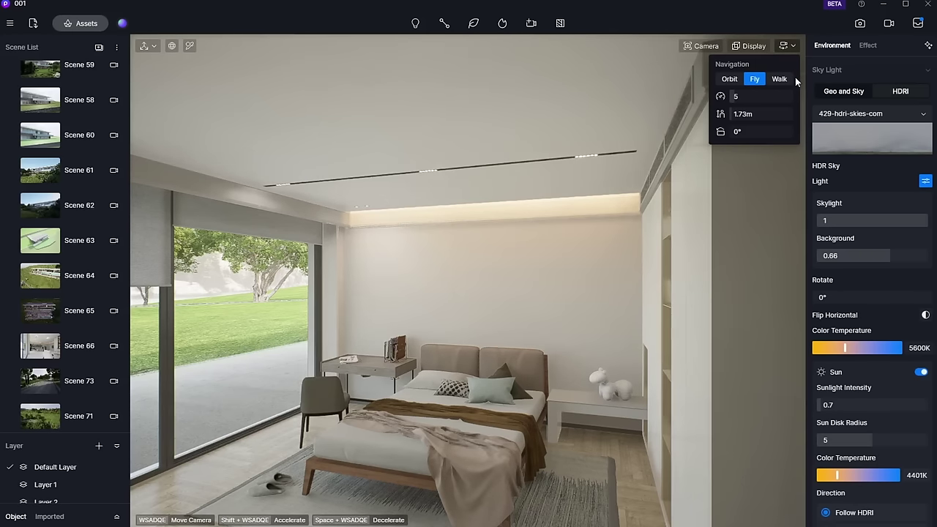
left_click(787, 80)
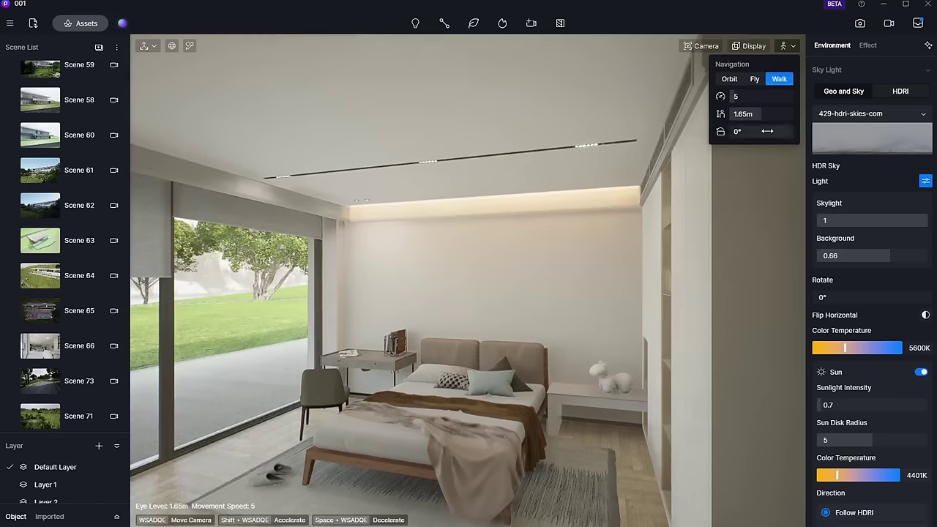
key("w")
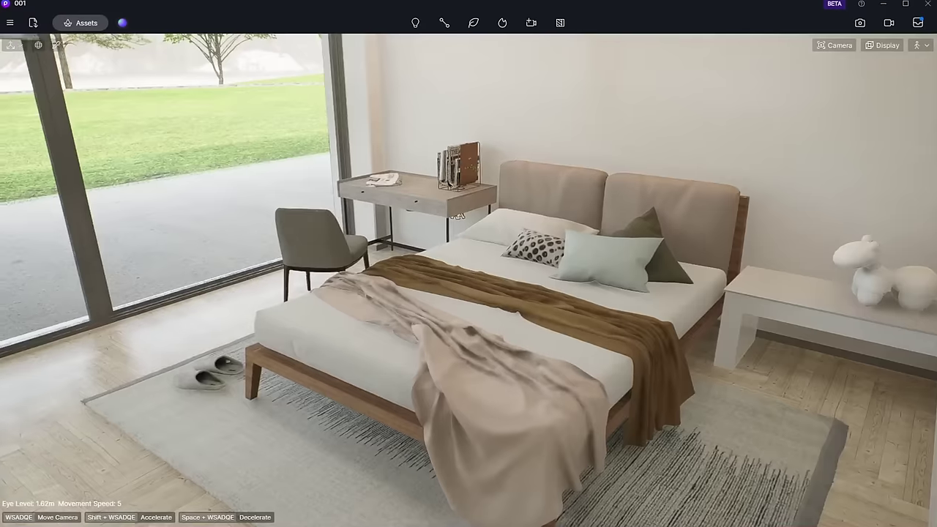
key("w")
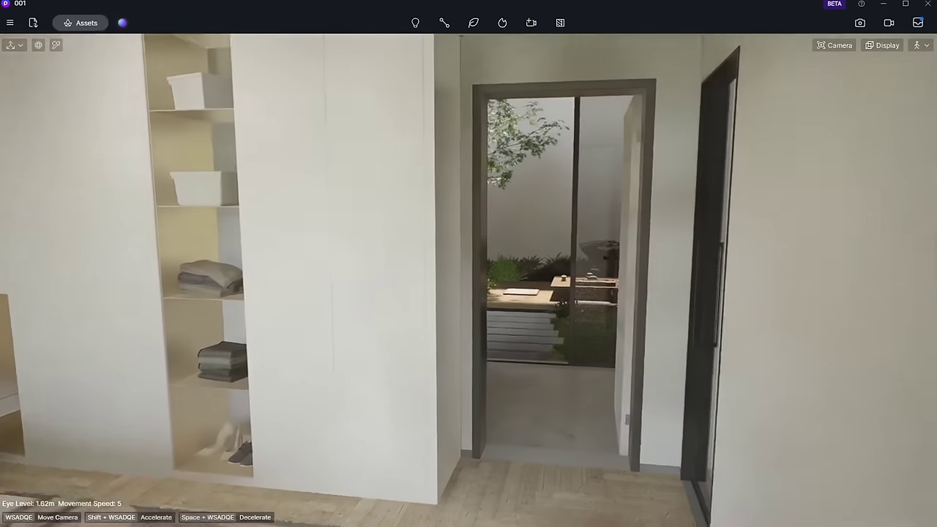
key("w")
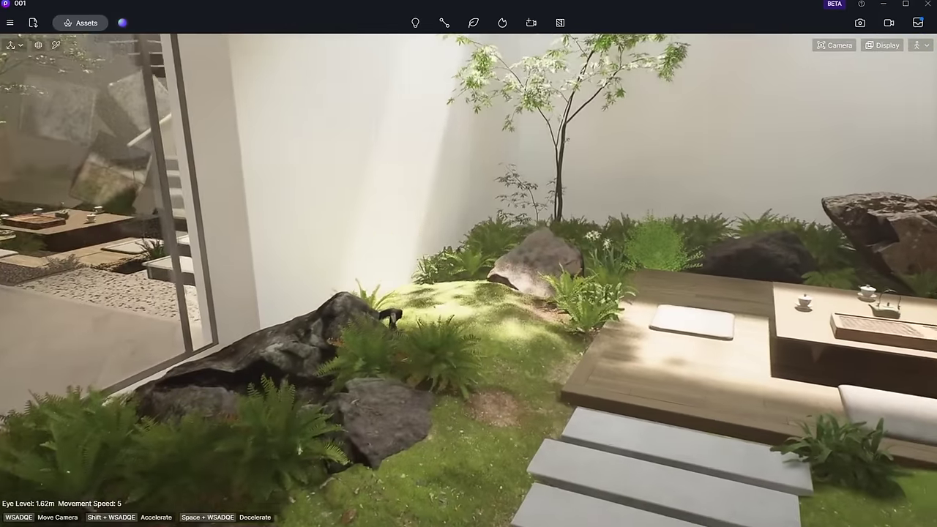
key("s")
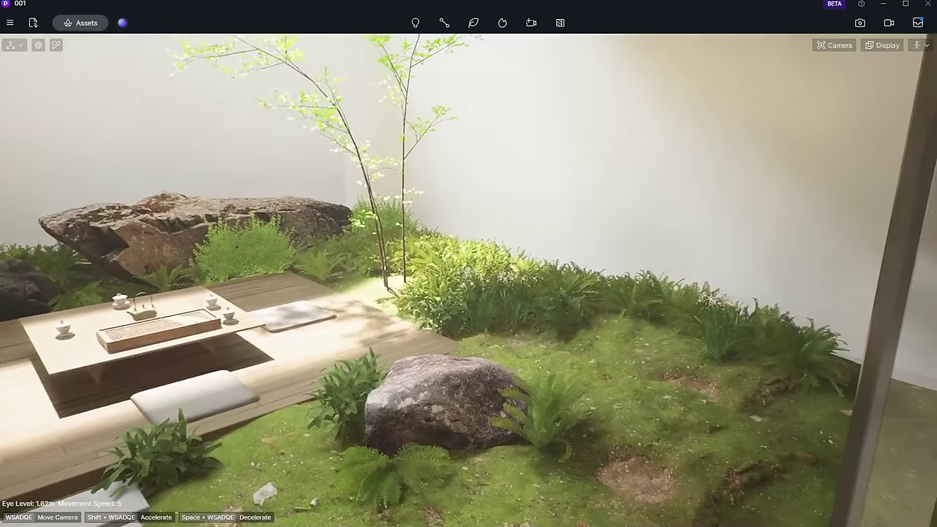
Walk back through the glass doors and across the stair hall to the kitchen sink
key("e")
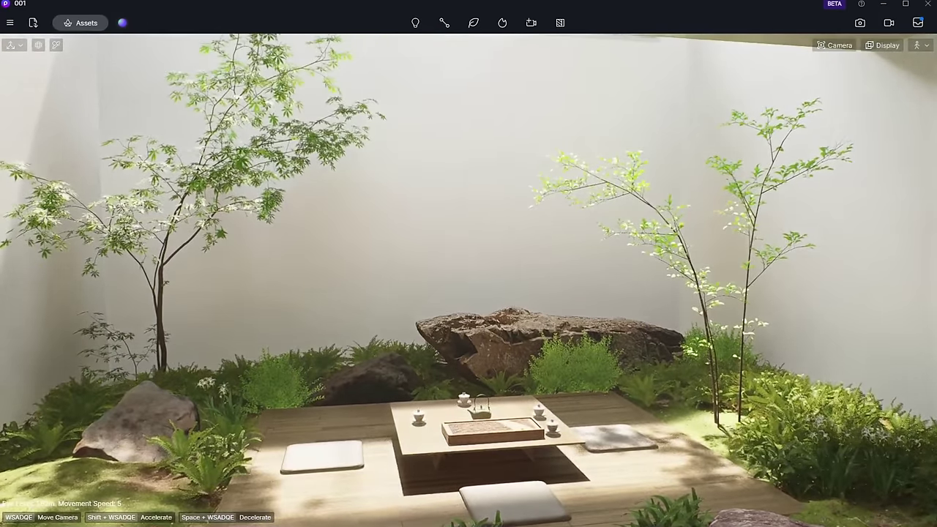
key("e")
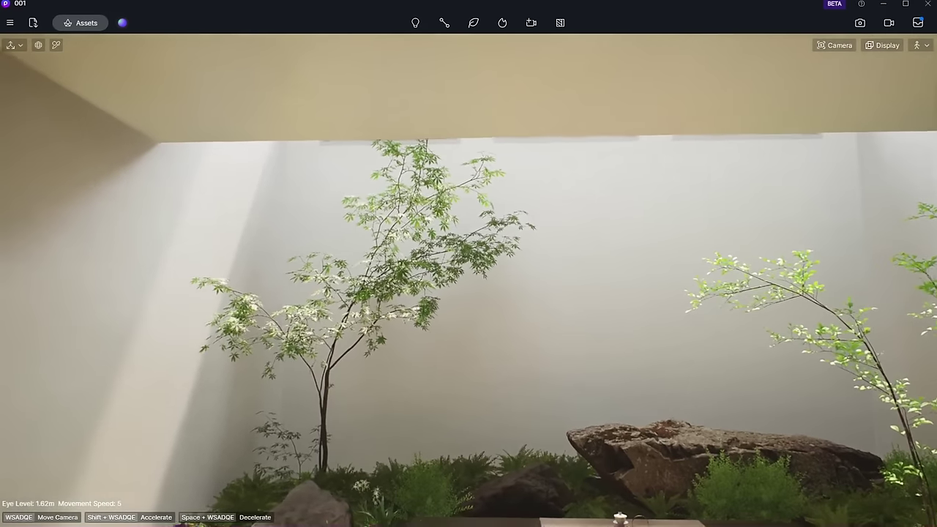
key("q")
key("a")
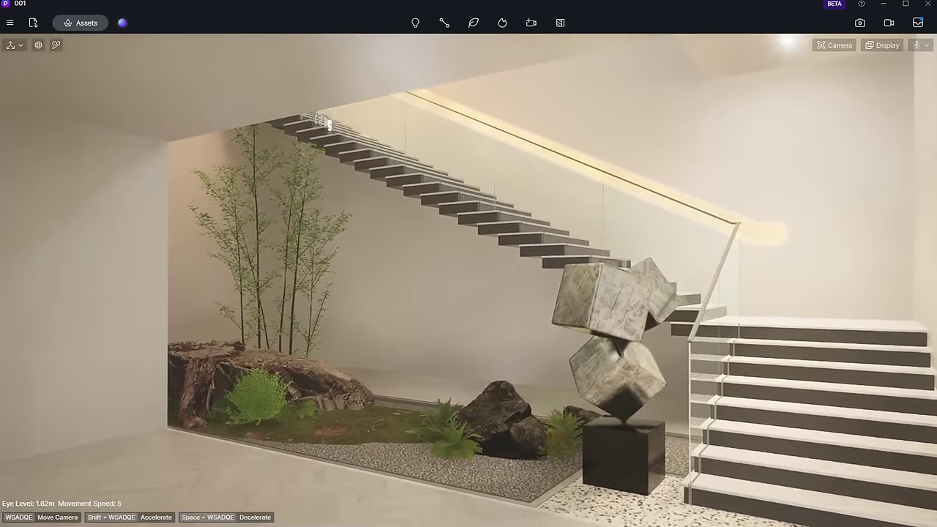
key("d")
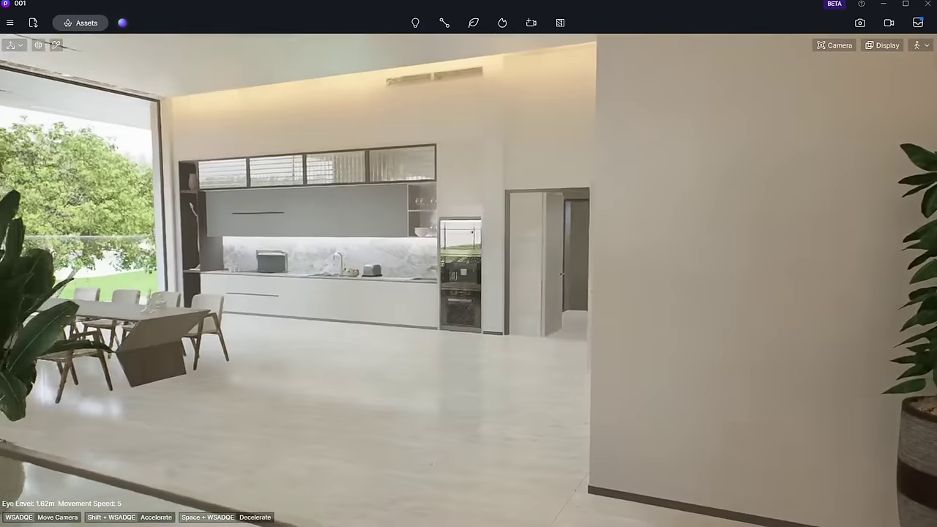
key("w")
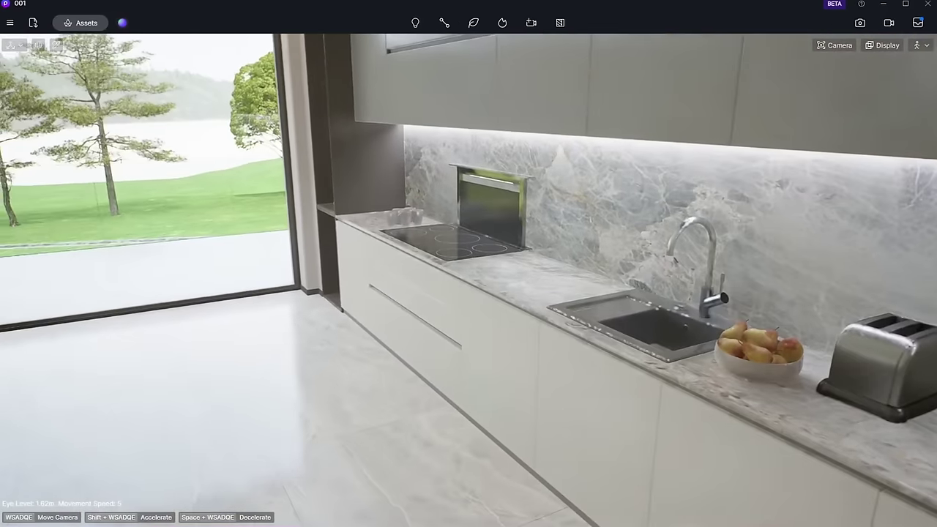
key("a")
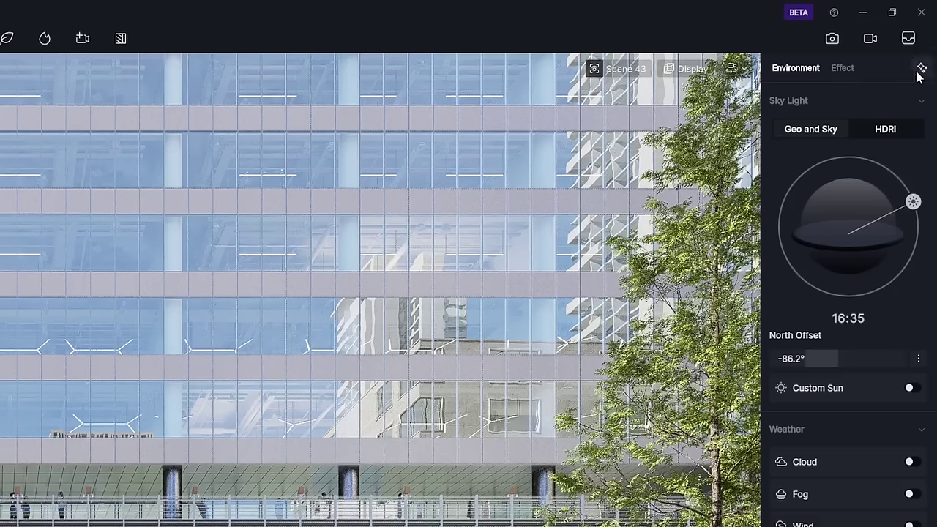
Use AI Atmosphere Match with an uploaded reference photo and the current view, and apply the result
mouse_move(919, 76)
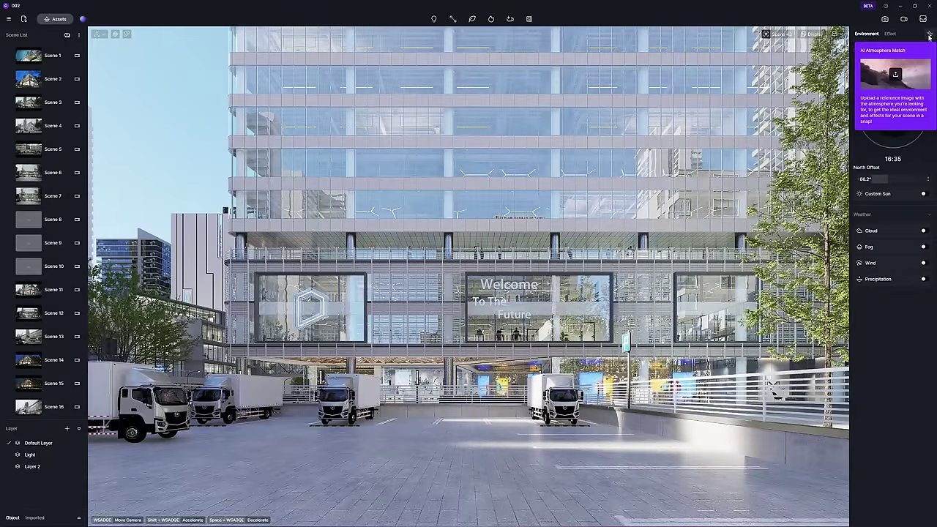
left_click(929, 35)
left_click(789, 115)
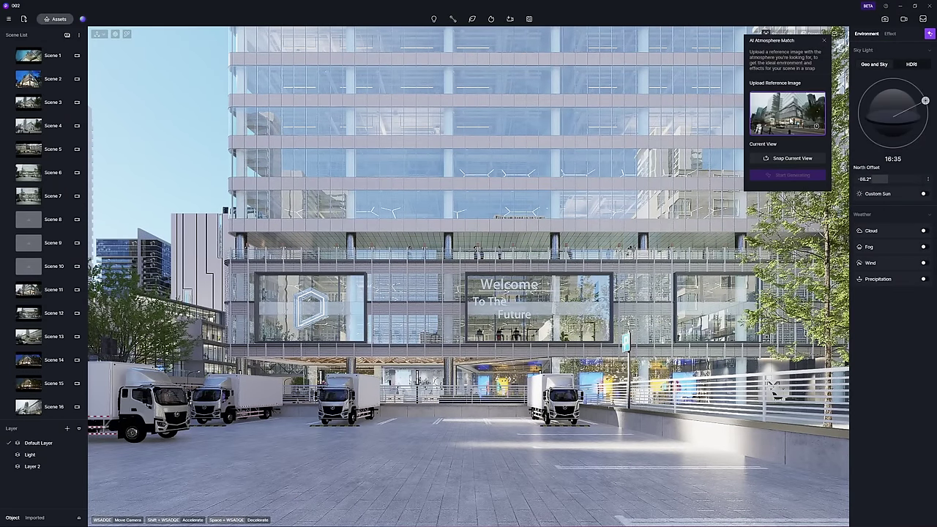
left_click(788, 159)
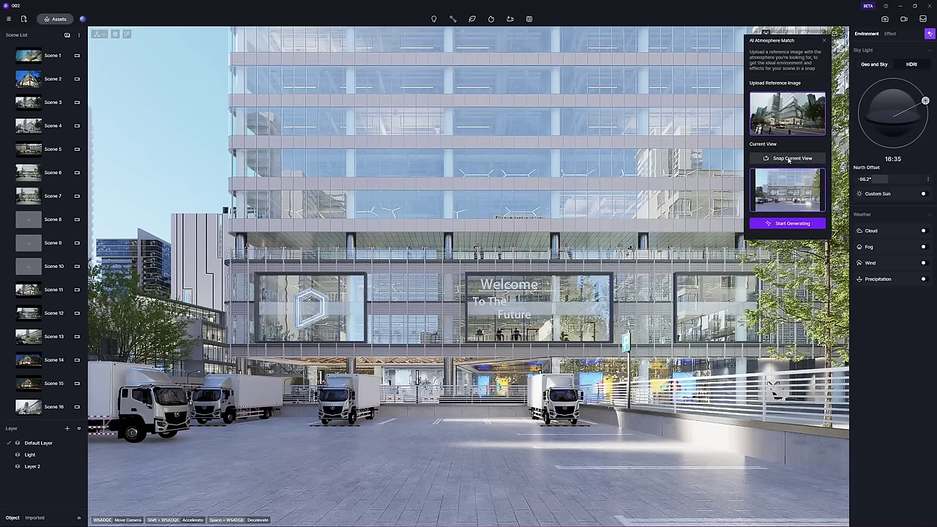
left_click(795, 224)
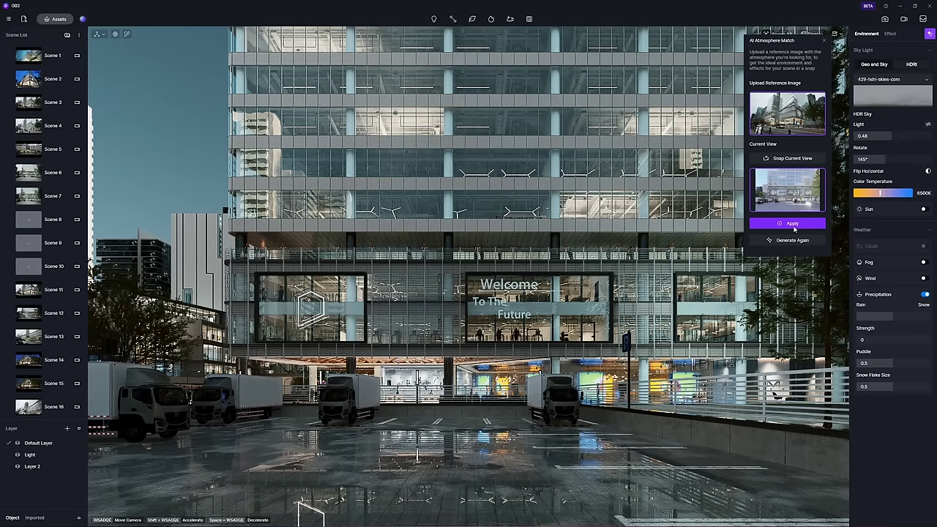
left_click(824, 41)
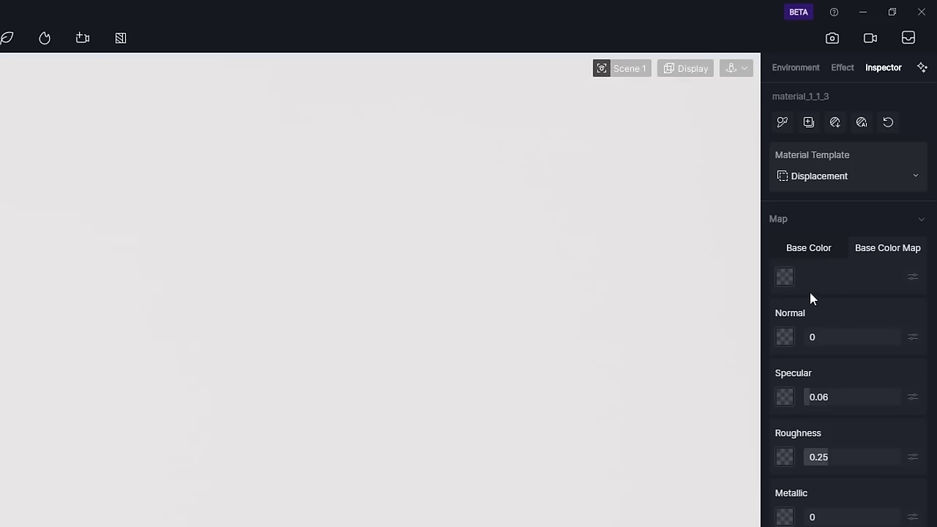
Paste a wood image as the floor's Base Color map and auto-generate normal, roughness and height maps
left_click(785, 276)
left_click(812, 398)
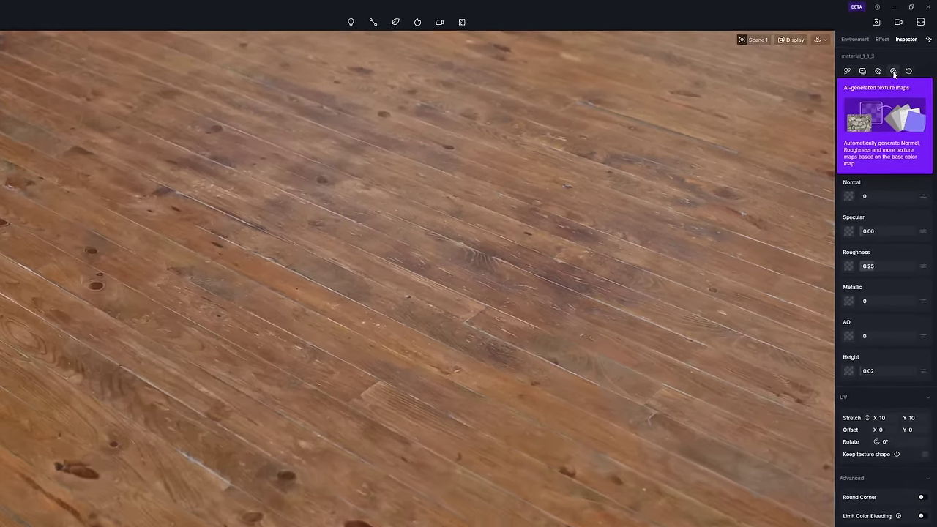
left_click(862, 122)
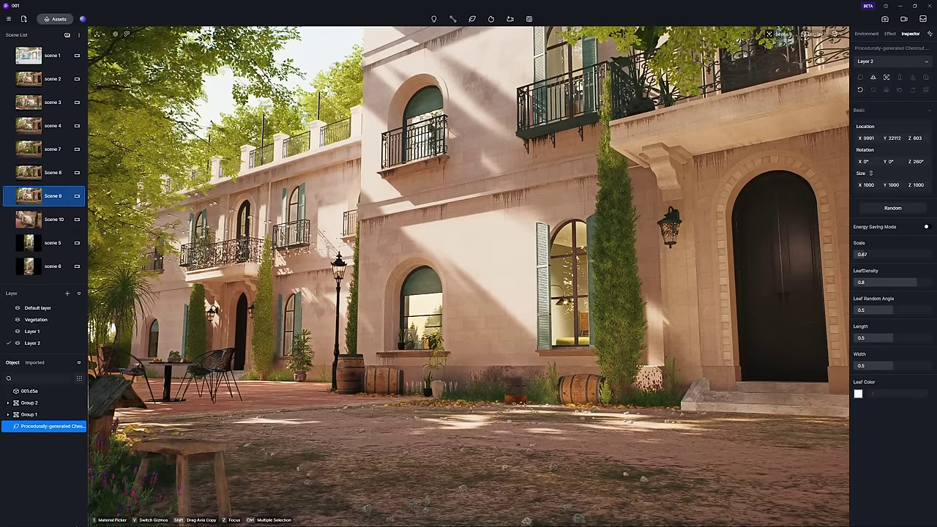
From the Scene 10 view, place the procedural vine asset on the building wall and grow it
left_click(39, 220)
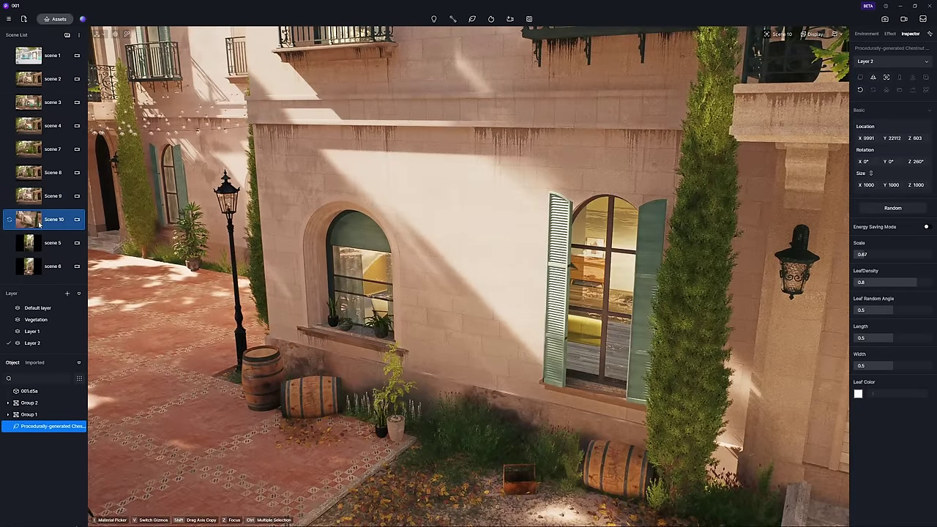
left_click(59, 19)
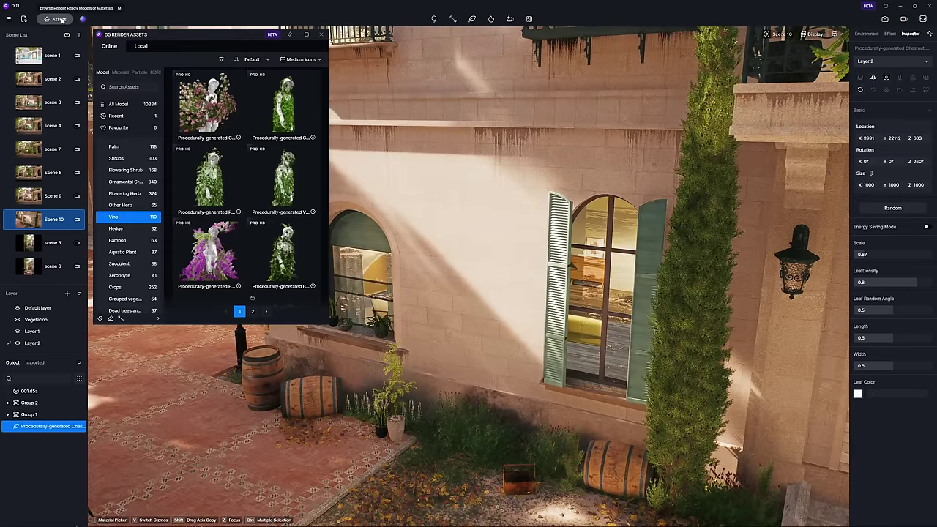
left_click(287, 125)
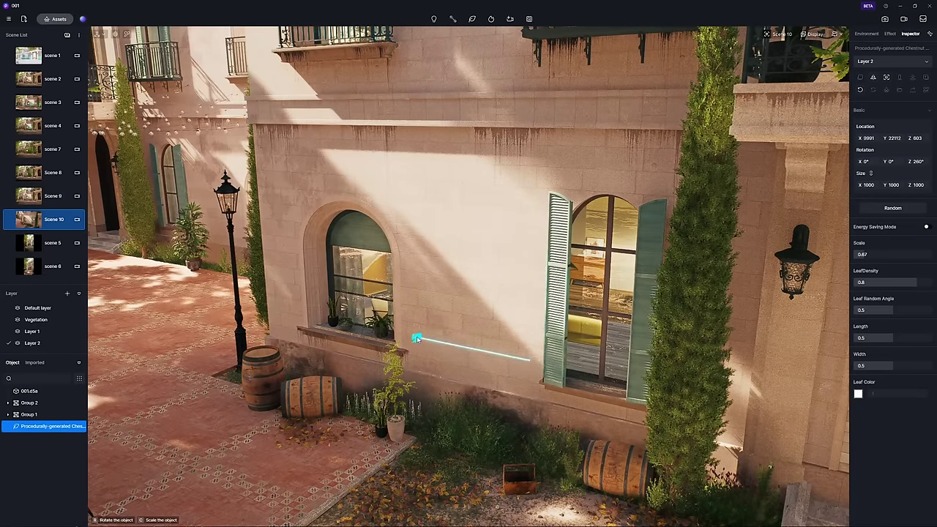
left_click(450, 345)
left_click_drag(443, 364, 457, 380)
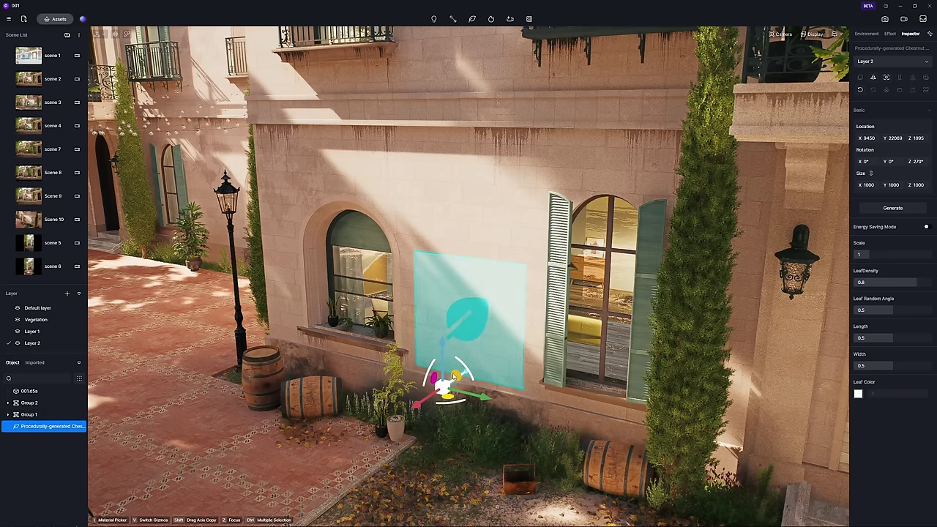
left_click(892, 209)
Enlarge the vine, increase leaf density and length, and randomize it until it climbs the balcony
key("Up")
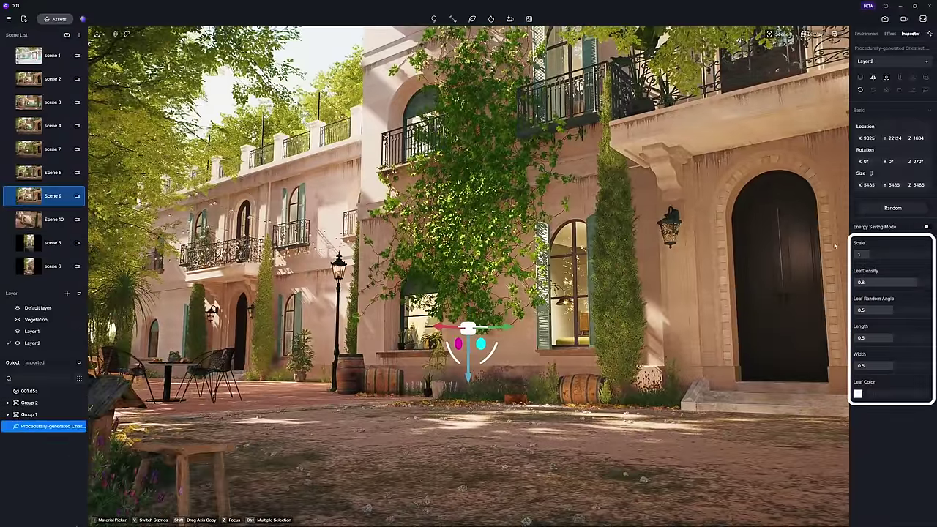
left_click_drag(862, 254, 873, 282)
left_click_drag(865, 337, 914, 337)
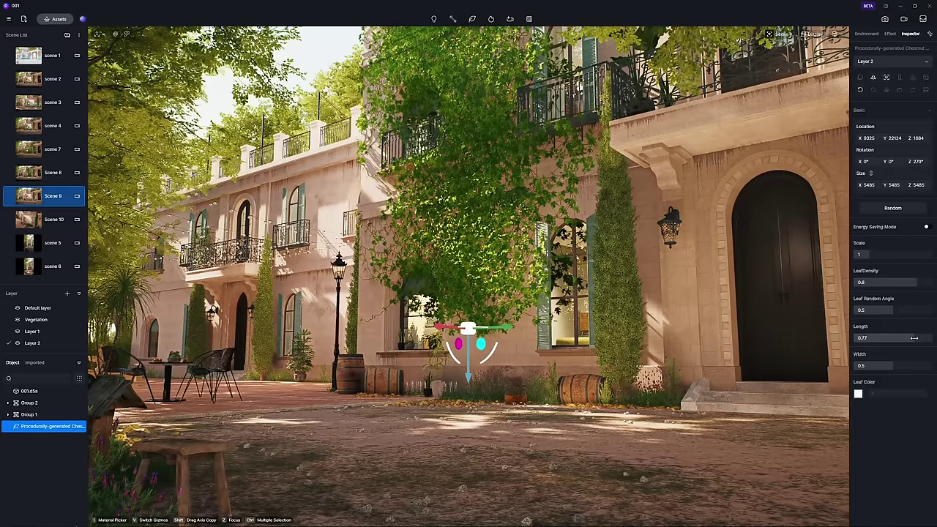
left_click(906, 210)
left_click(909, 211)
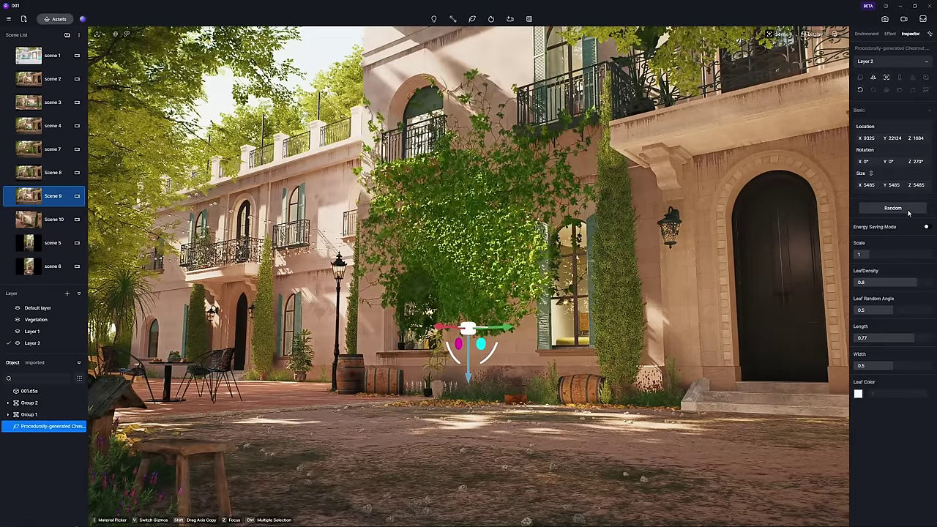
left_click(908, 212)
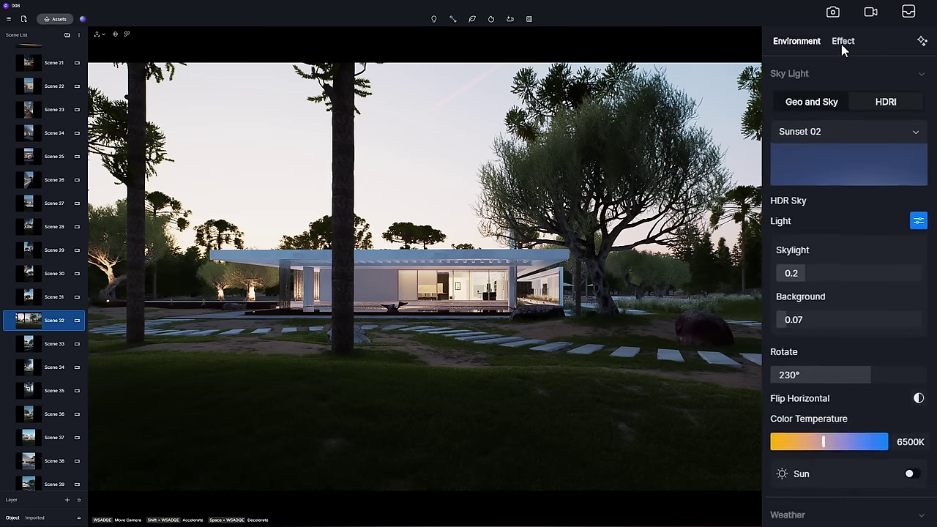
In the Effect post-processing settings, set Highlight Local Exposure to 1 and Shadow Local Exposure to 0.9
left_click(842, 43)
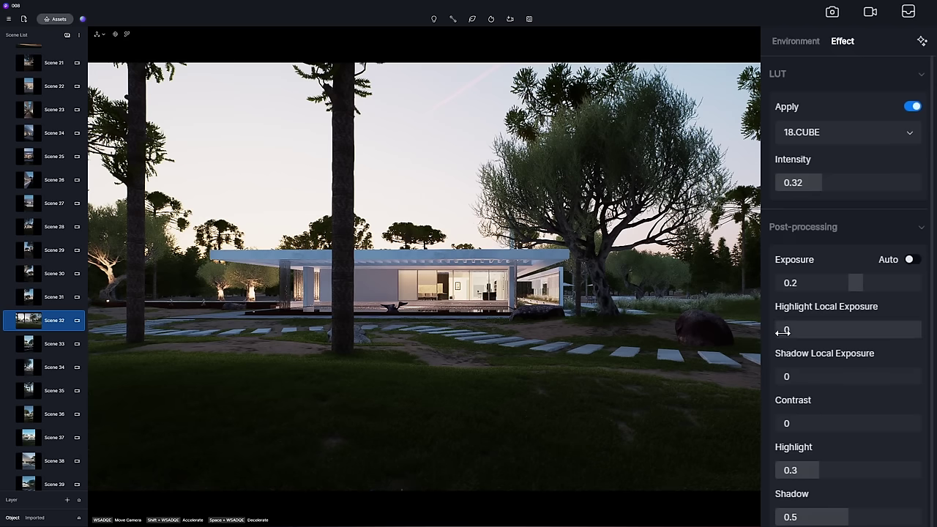
left_click_drag(787, 331, 924, 330)
left_click_drag(774, 378, 906, 381)
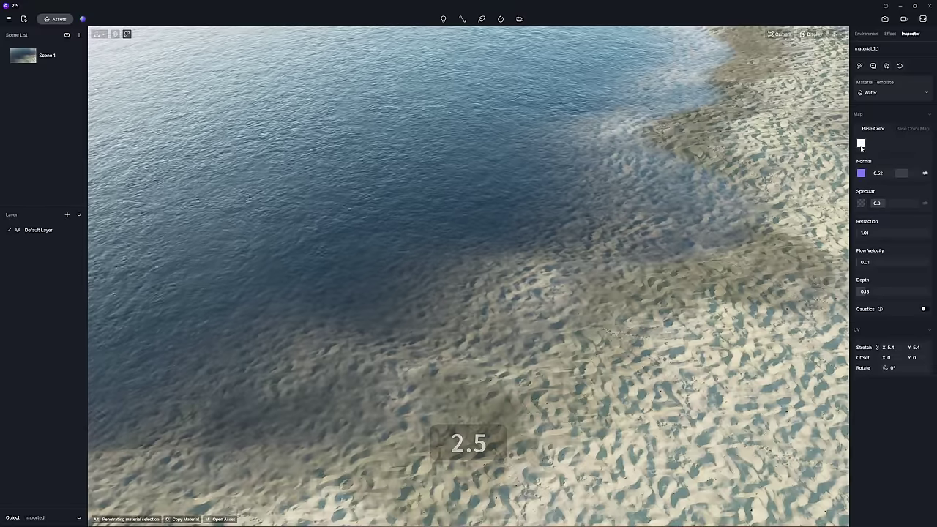
Shift the water's Base Color hue to teal and reveal its Scattering Color setting
left_click(861, 142)
mouse_move(907, 219)
left_mouse_down()
mouse_move(880, 209)
mouse_move(907, 211)
left_mouse_up()
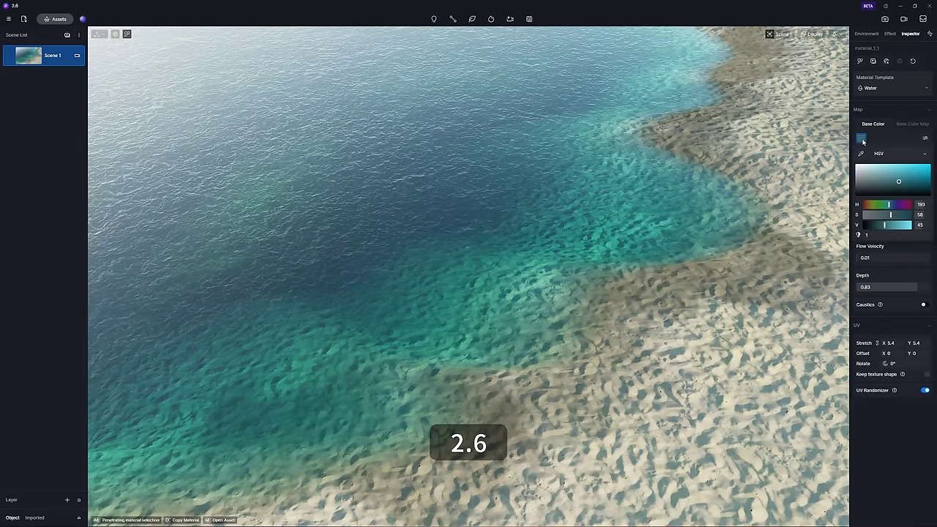
left_click_drag(890, 205, 865, 205)
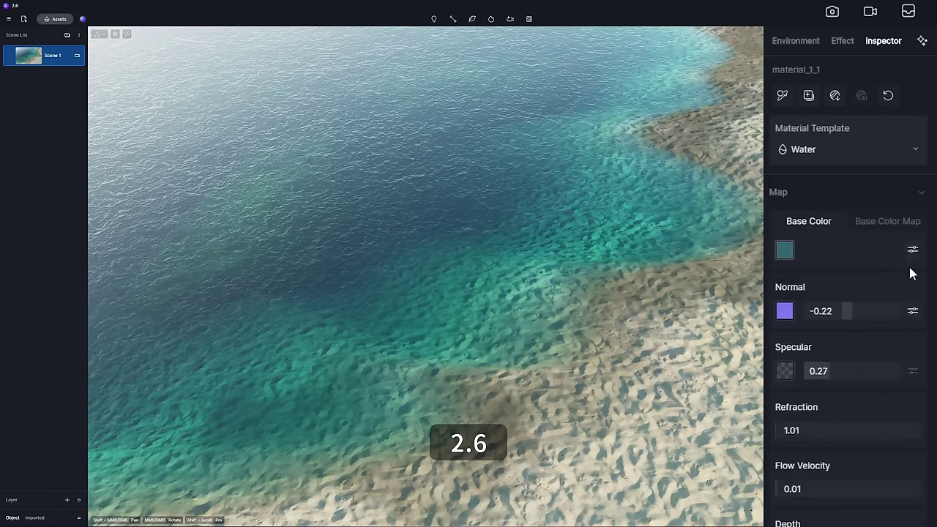
left_click(913, 251)
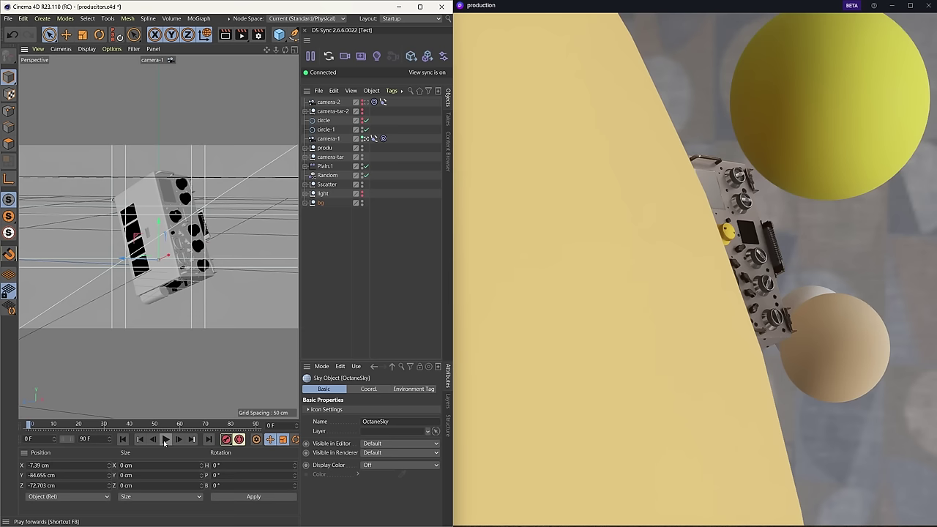
Send camera-1's Cinema 4D animation into a new D5 video Clip 1 and play it back
left_click(165, 439)
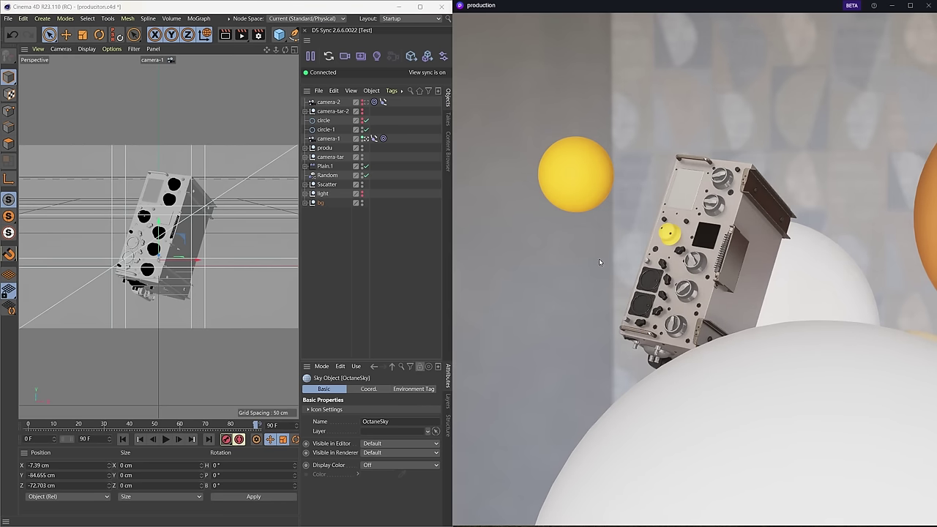
left_click(897, 22)
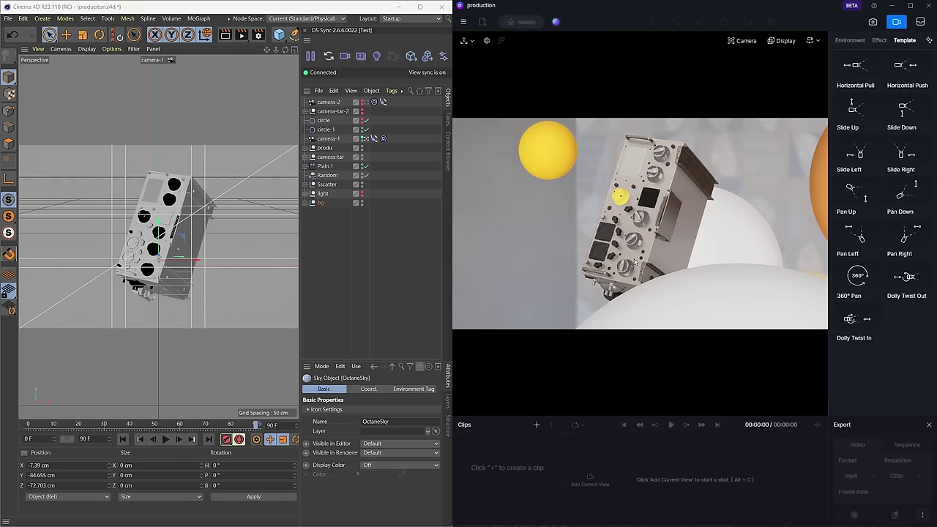
left_click(537, 424)
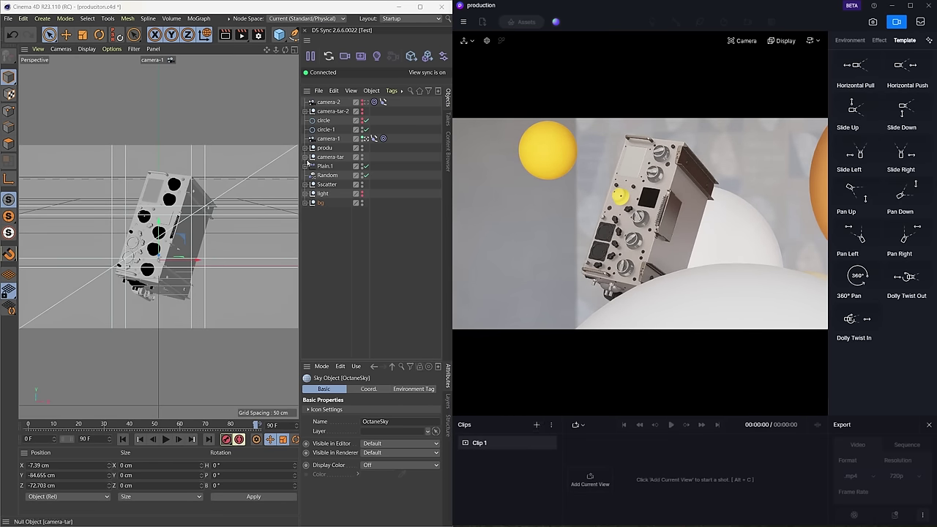
left_click(393, 57)
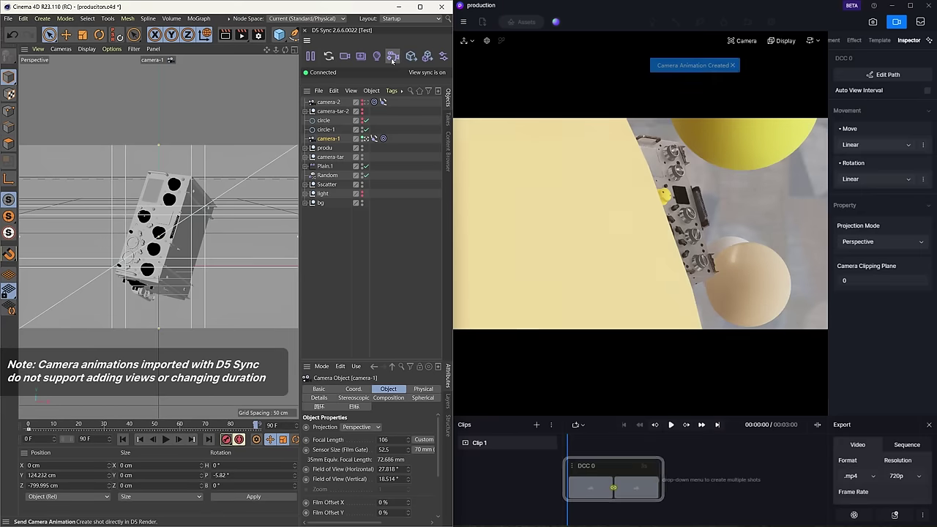
left_click(670, 426)
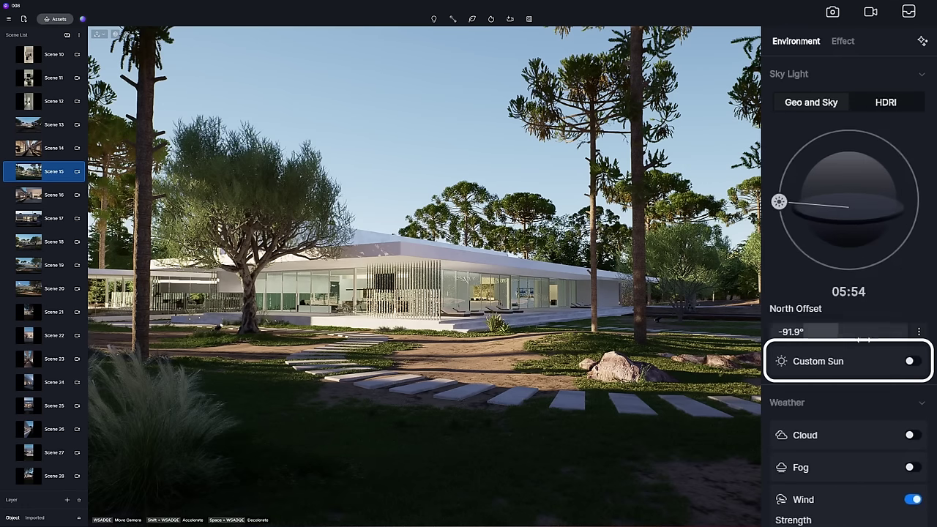
Enable Custom Sun in the Sky Light panel and set its altitude to 12.6
left_click(912, 361)
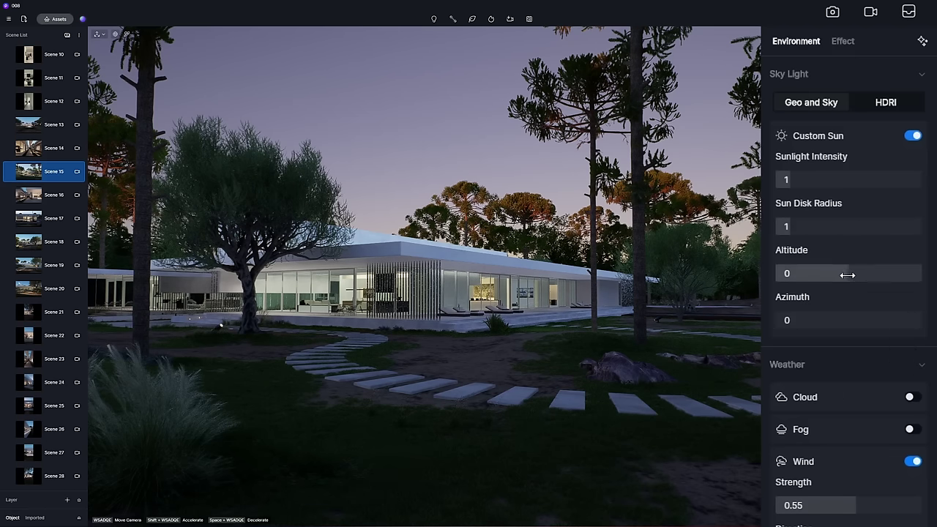
left_click_drag(847, 279, 859, 279)
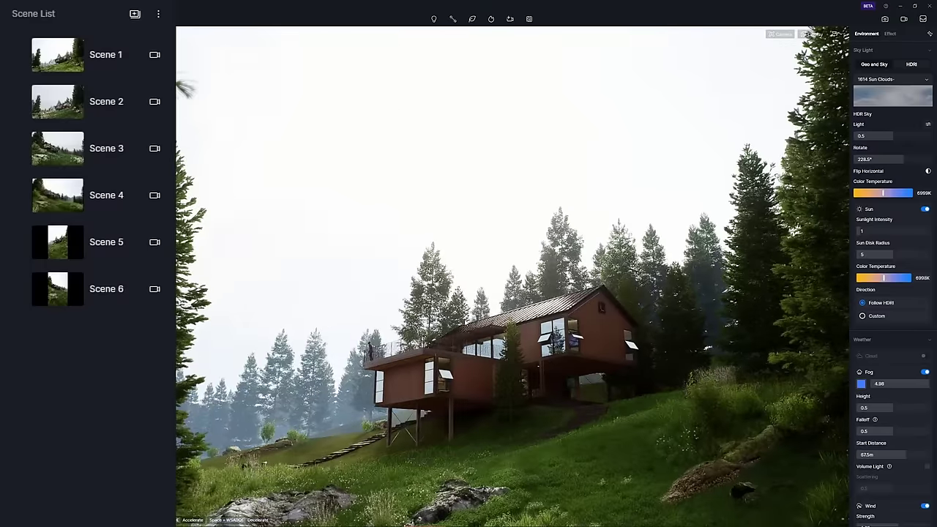
Edit Scene 1's camera and set its aspect ratio to 1:1
left_click(105, 55)
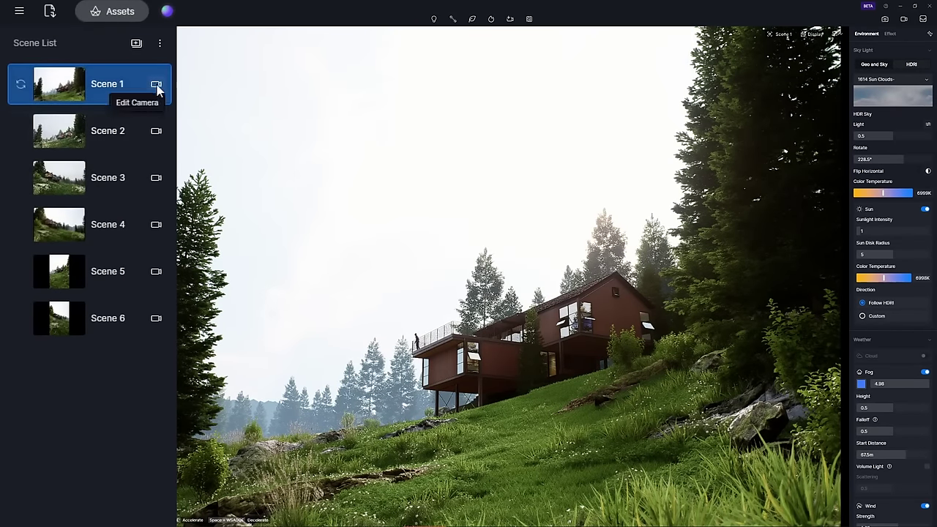
left_click(156, 85)
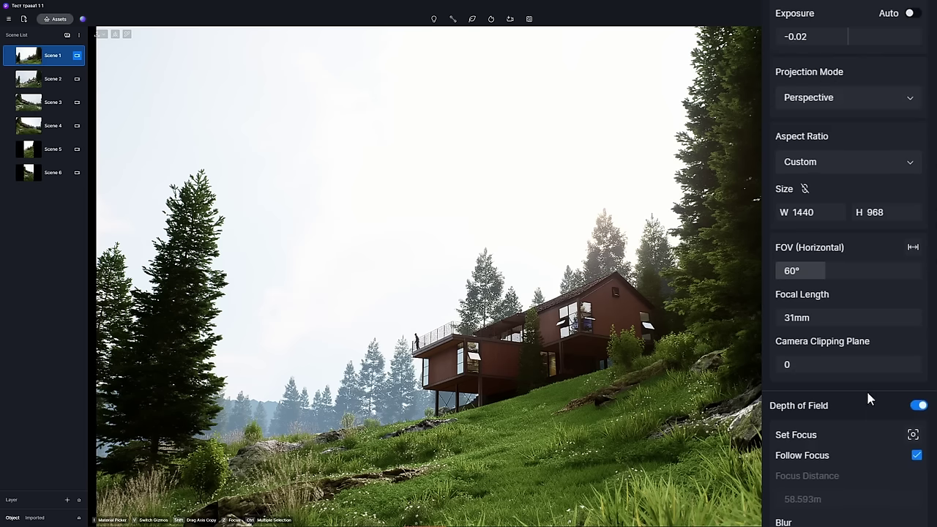
left_click(912, 164)
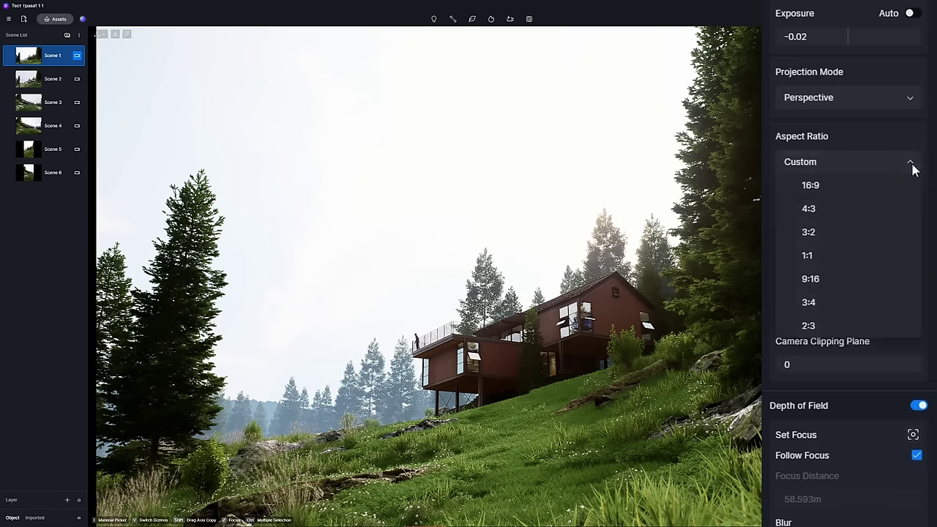
left_click(906, 260)
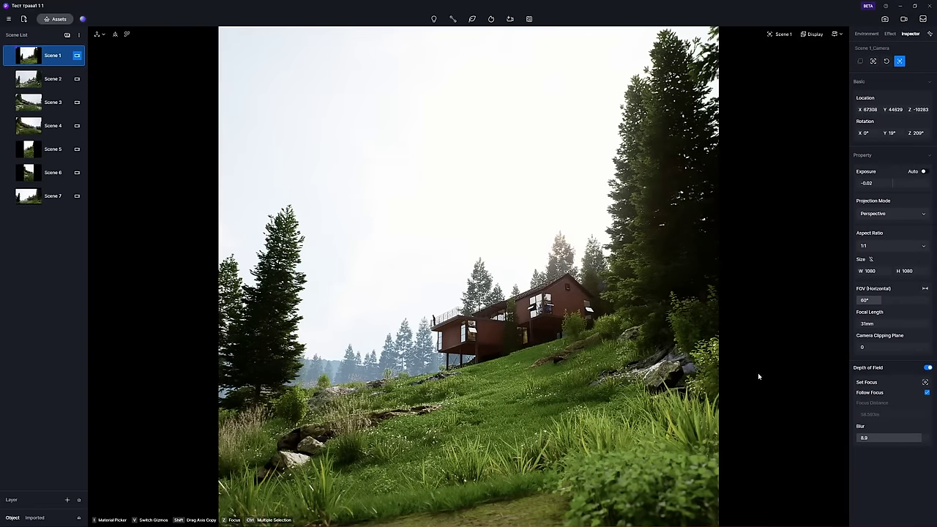
Move the camera closer to the house, update Scene 1 with this view, and exit camera editing
key("w")
right_click_drag(759, 377, 735, 392)
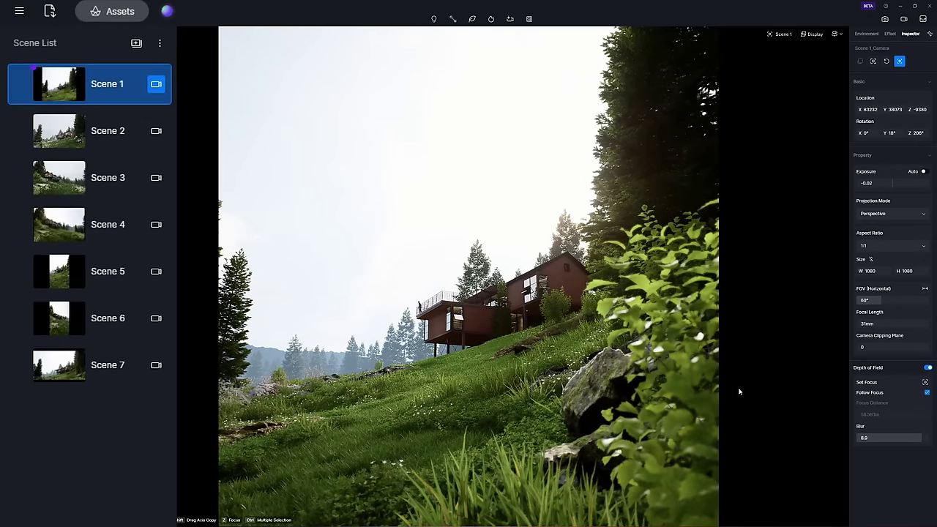
left_click(19, 87)
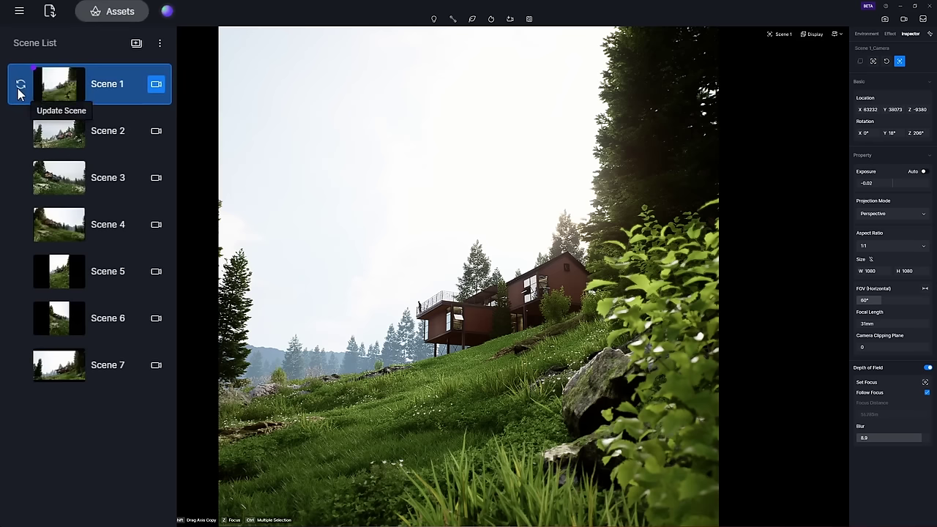
left_click(156, 85)
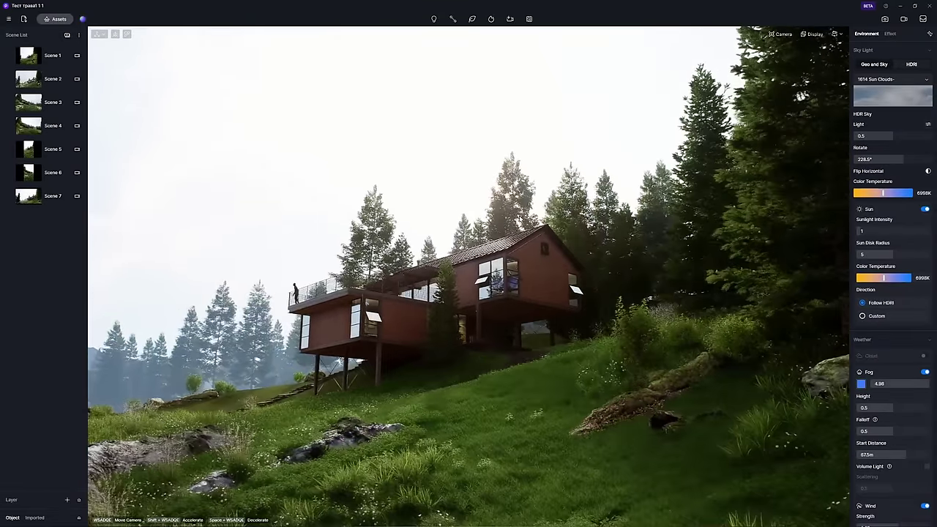
left_click(35, 58)
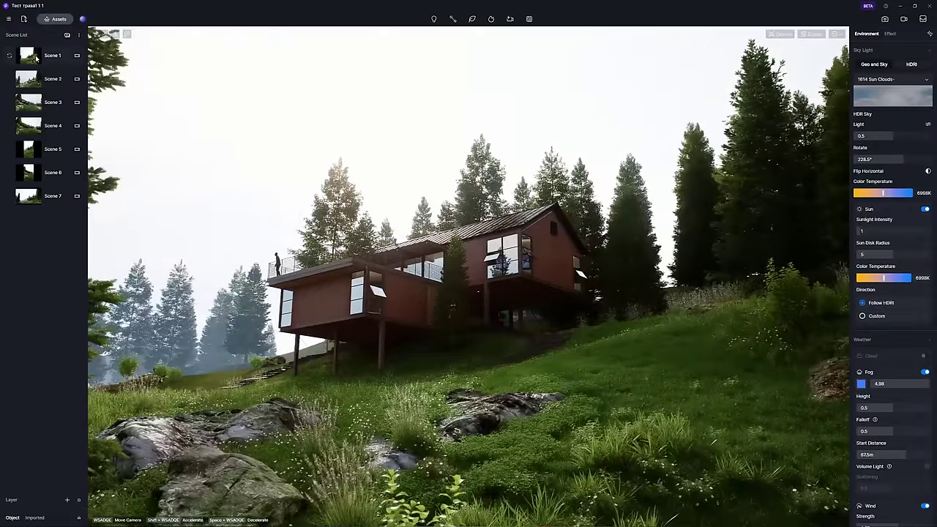
left_click(35, 57)
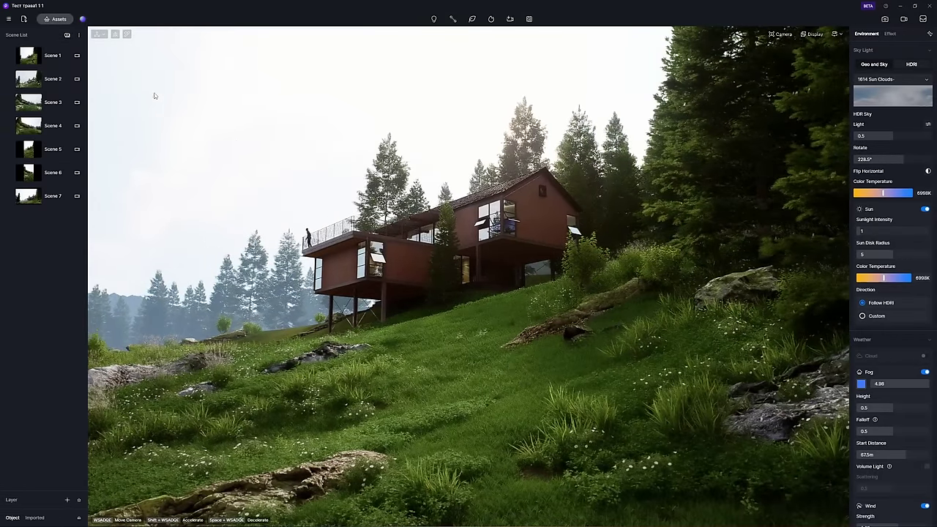
Preview the Scene 1, 2, 5 and 7 cameras, then Scene 1 again
left_click(77, 55)
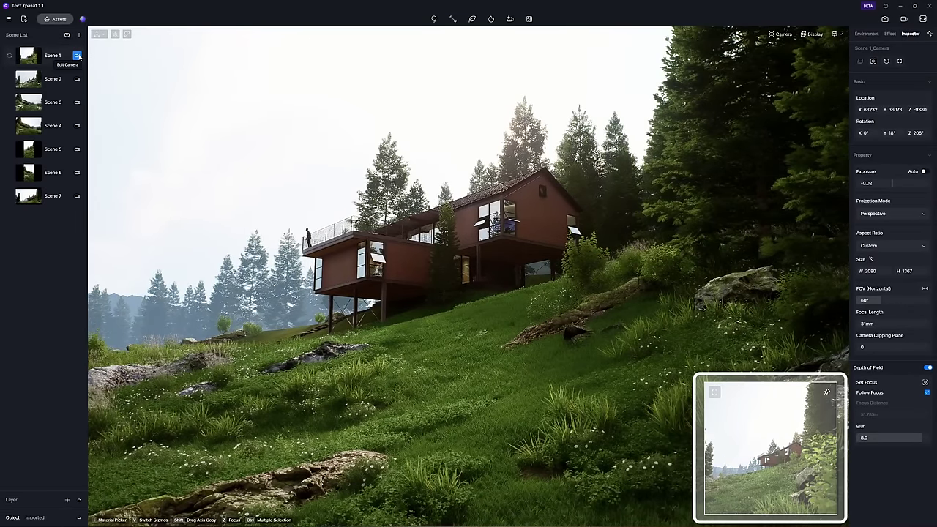
left_click(76, 79)
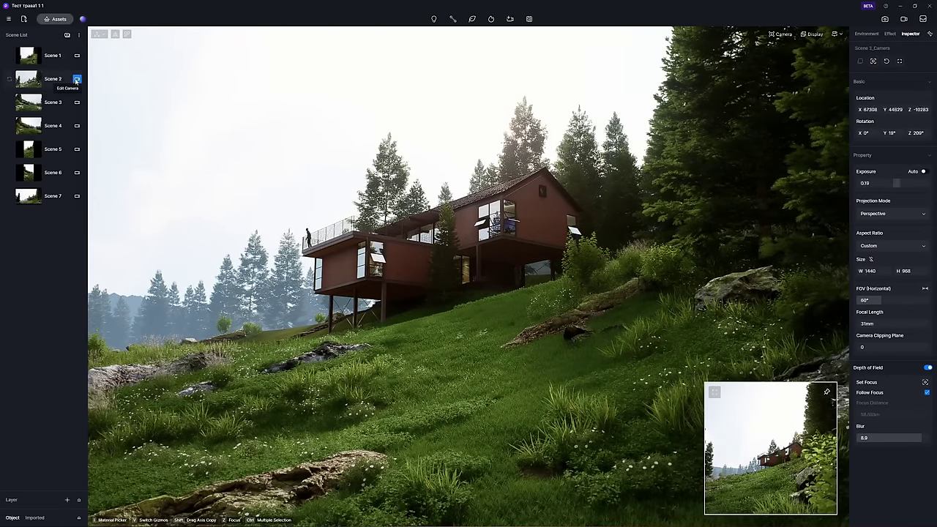
left_click(77, 150)
left_click(76, 196)
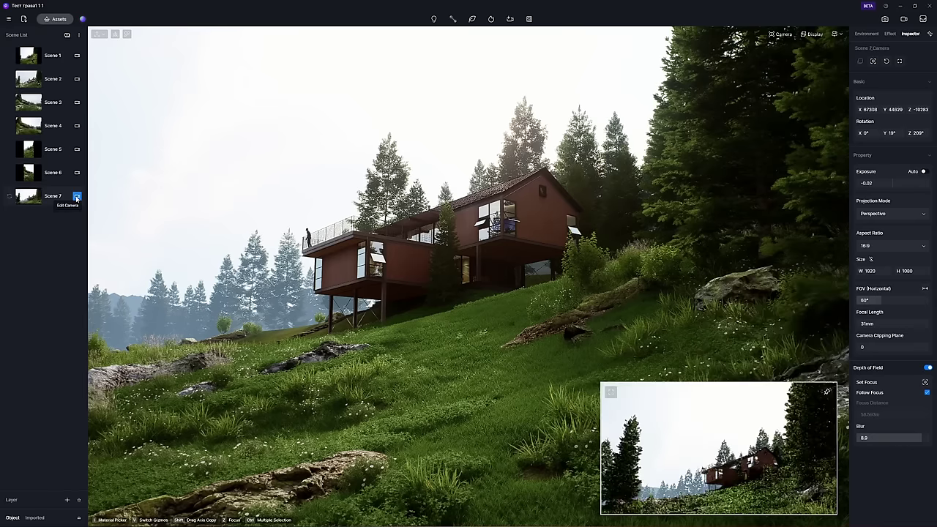
left_click(77, 56)
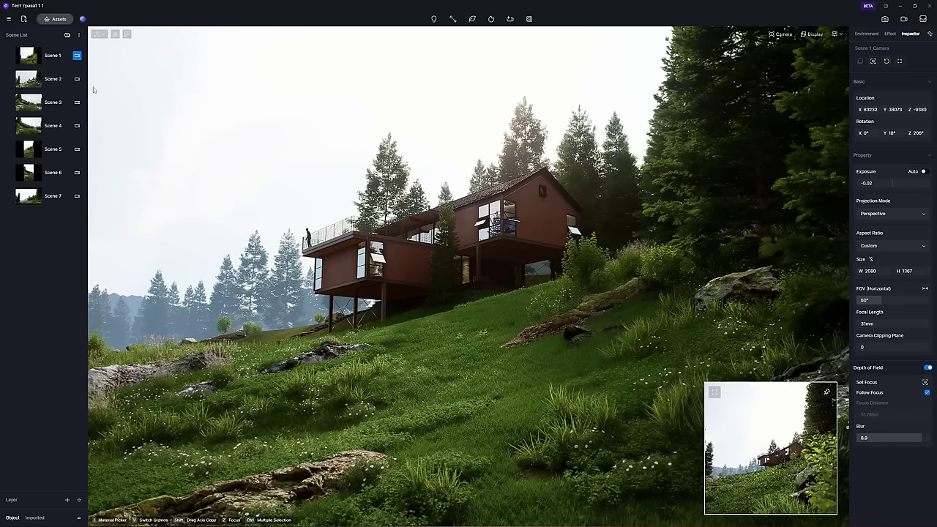
Nudge the foreground bush slightly to the right and return to the Scene 1 camera view
right_click_drag(592, 342, 626, 347)
left_click(629, 319)
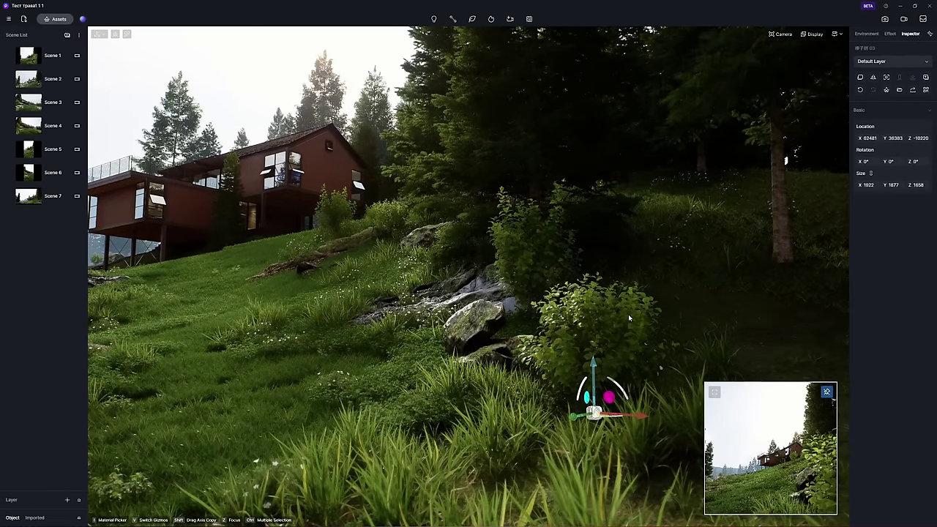
mouse_move(582, 418)
left_mouse_down()
mouse_move(592, 417)
mouse_move(580, 418)
left_mouse_up()
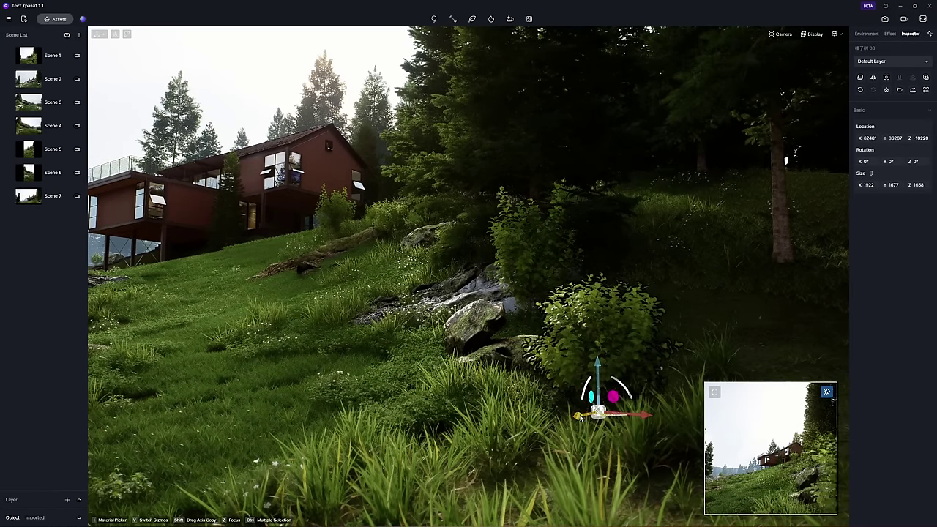
left_click(715, 395)
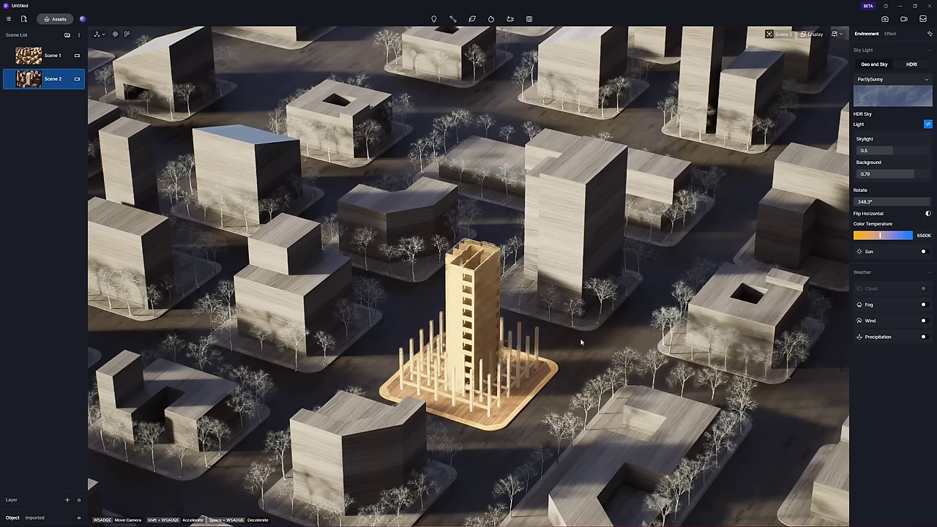
Pause and resume the tower's construction animation, set its speed to 200%, then deselect it
left_click(531, 318)
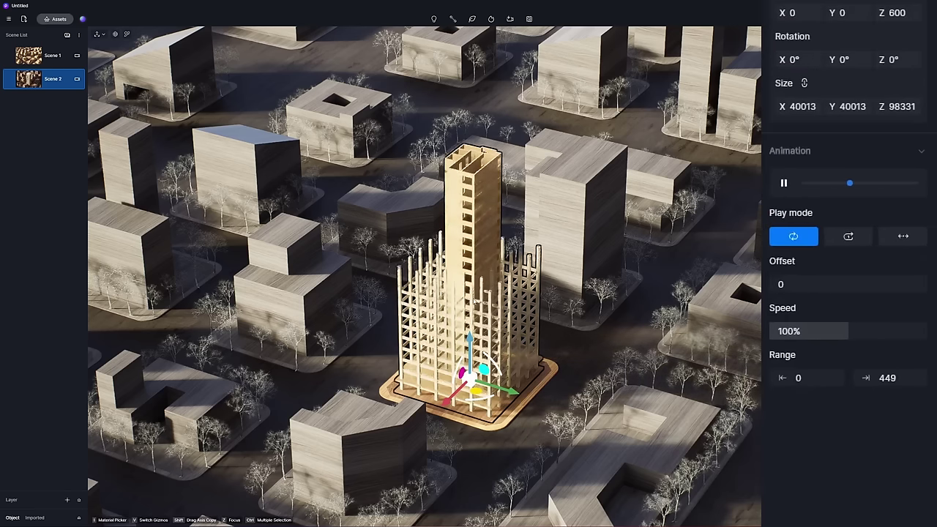
left_click(784, 184)
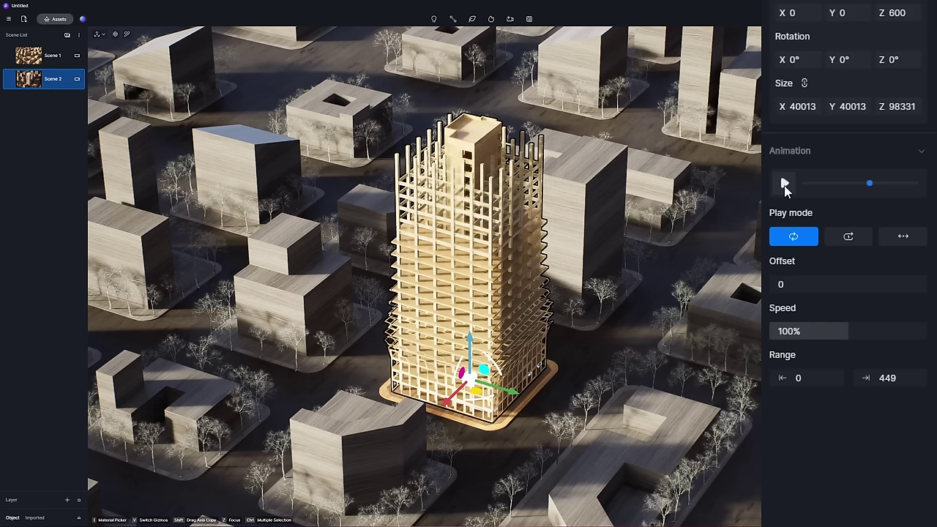
left_click(784, 184)
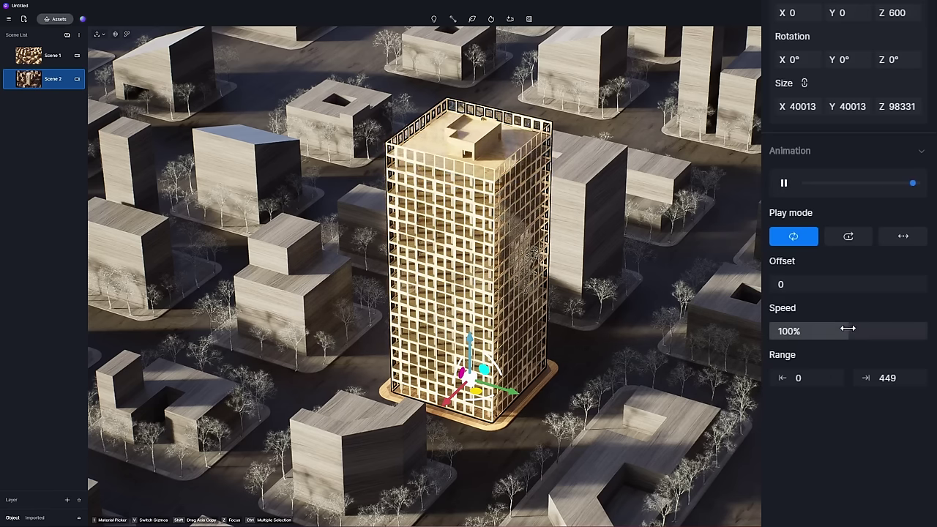
left_click_drag(849, 329, 931, 336)
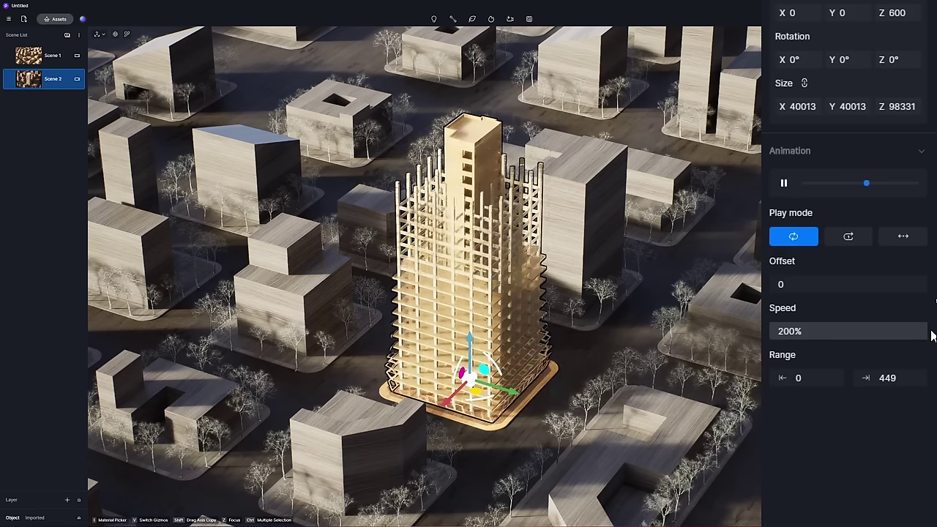
key("Escape")
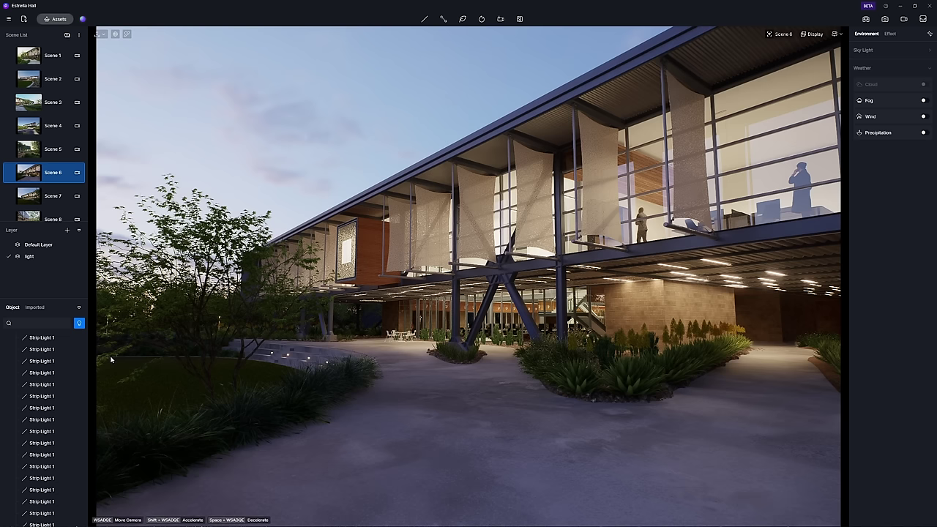
Switch Strip Light 1's intensity unit to lumens and back to cd/m²
left_click(64, 339)
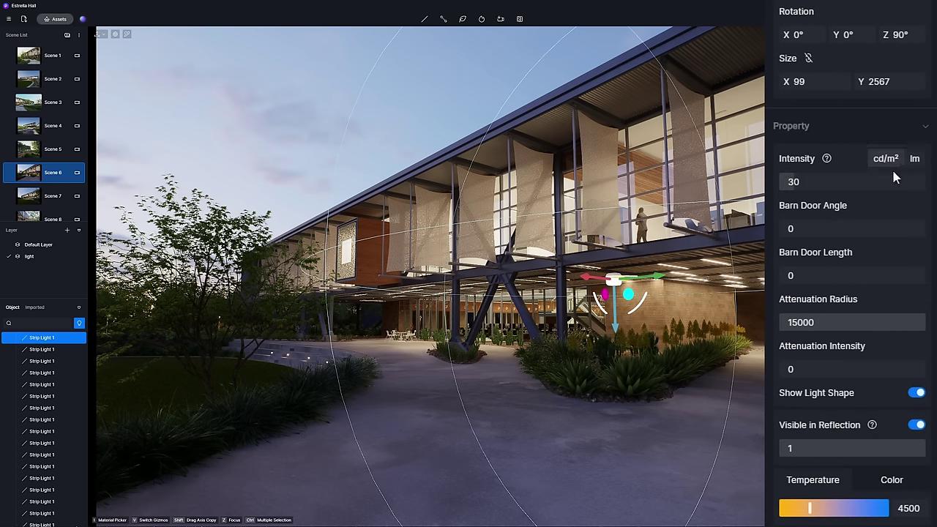
left_click(915, 161)
left_click(892, 164)
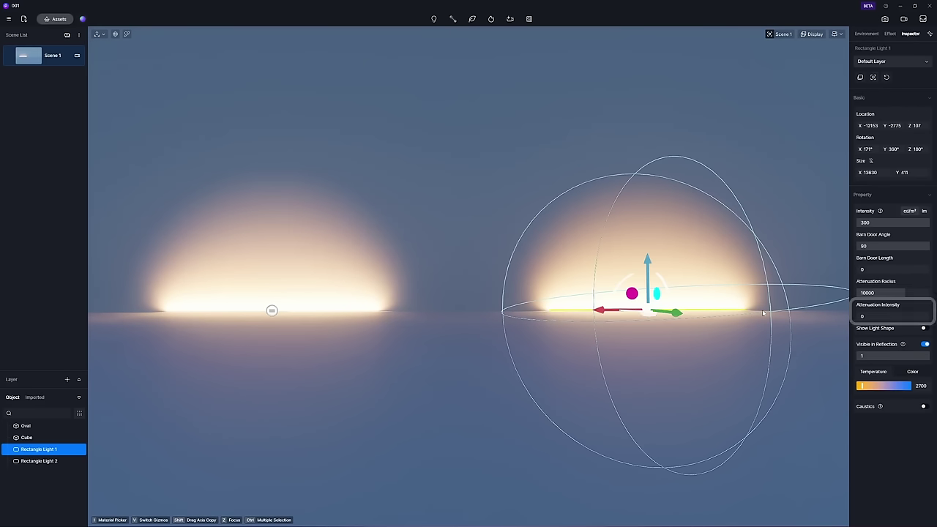
Raise Rectangle Light 1's Attenuation Intensity from 0.07 to 1, then deselect it
left_click(863, 316)
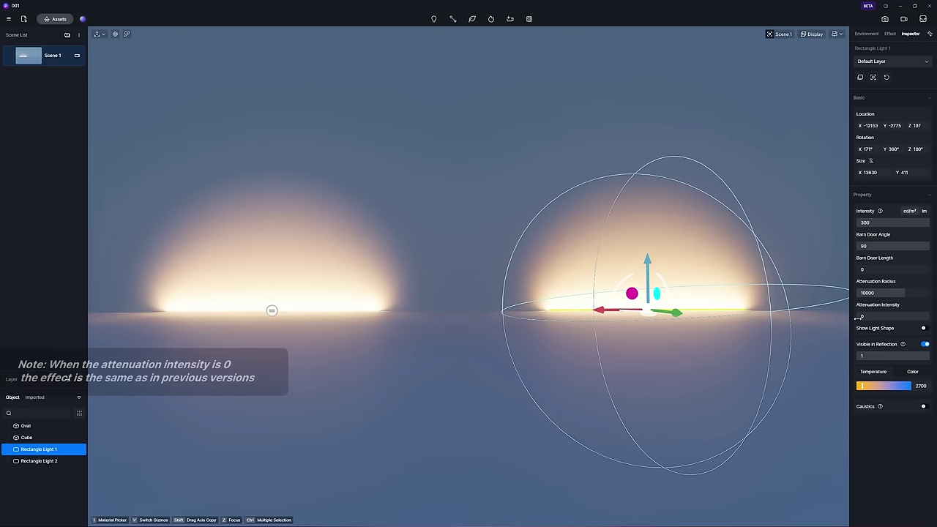
type("0.07")
left_click_drag(875, 317, 935, 319)
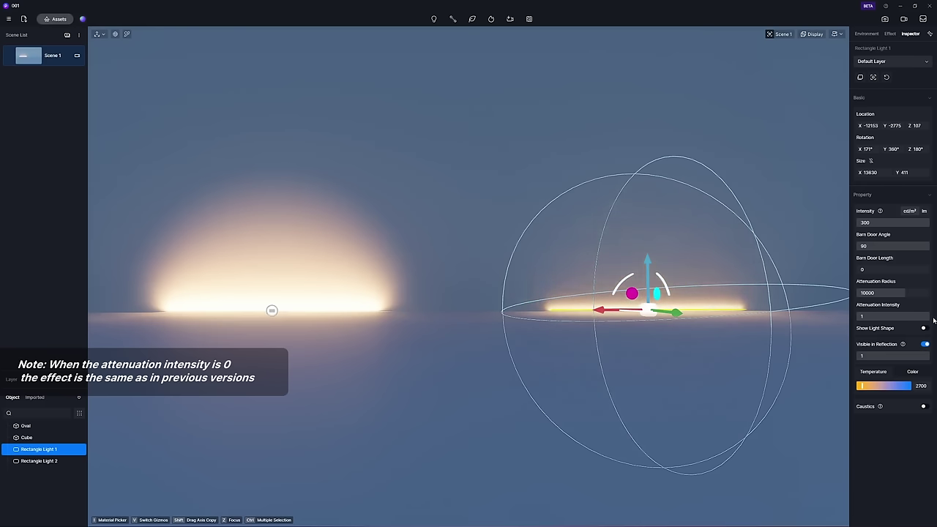
left_click(834, 333)
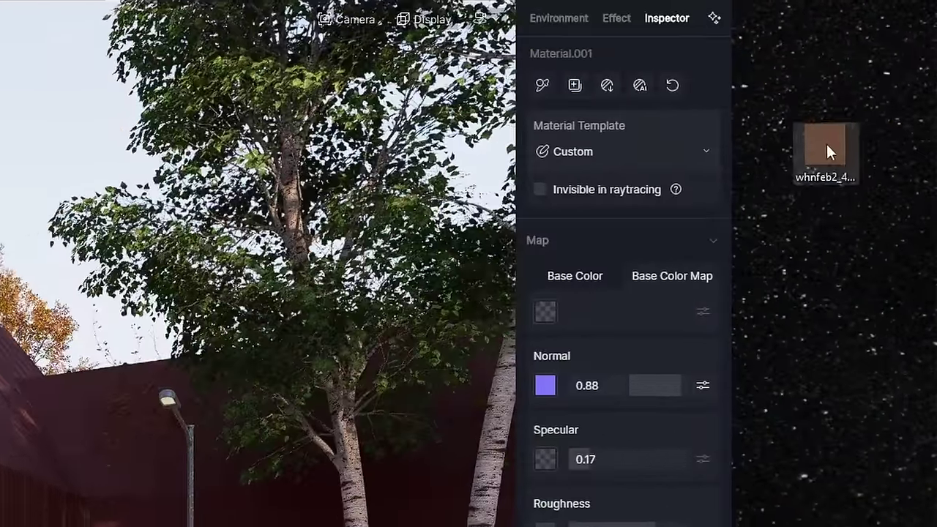
Apply the brown texture as the wall's base color, then deselect it to show the environment settings
left_click_drag(892, 121, 794, 186)
left_click_drag(582, 307, 573, 308)
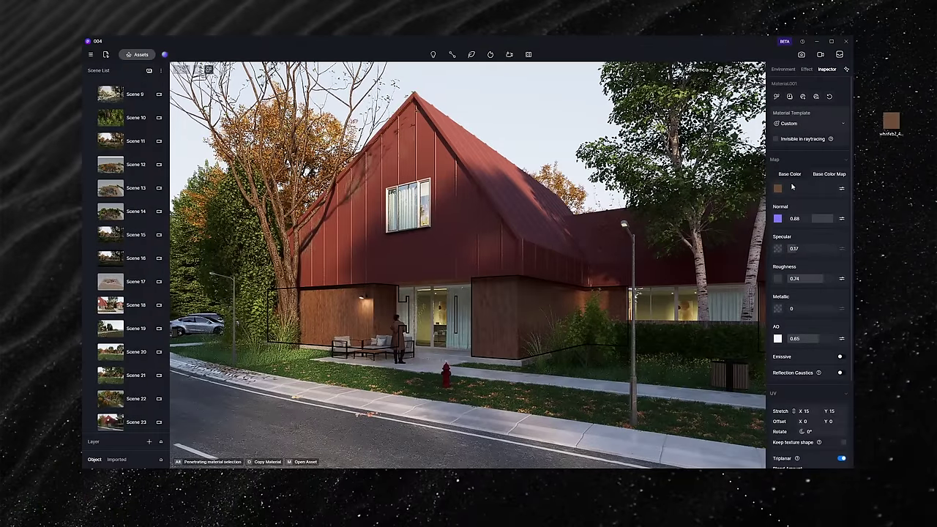
left_click(595, 110)
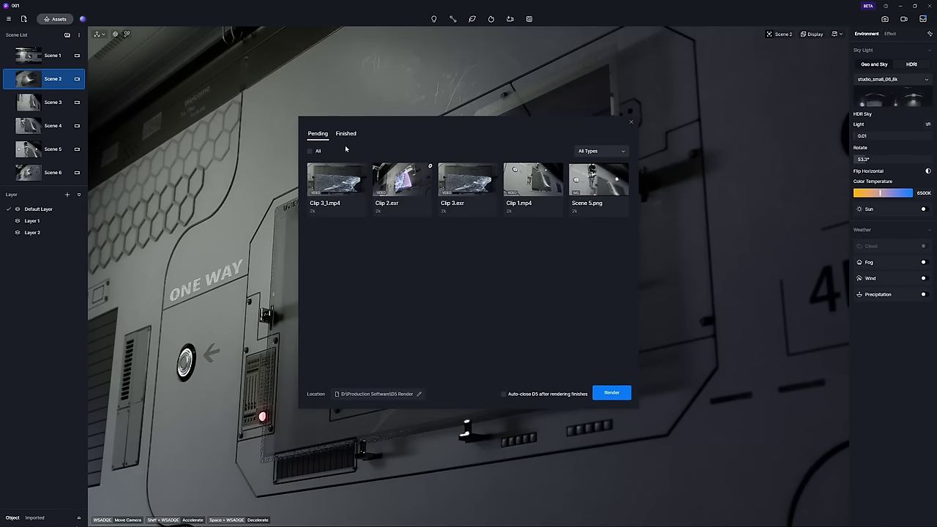
Bring up the hamburger Menu at the top-left over the waterfront project
mouse_move(384, 214)
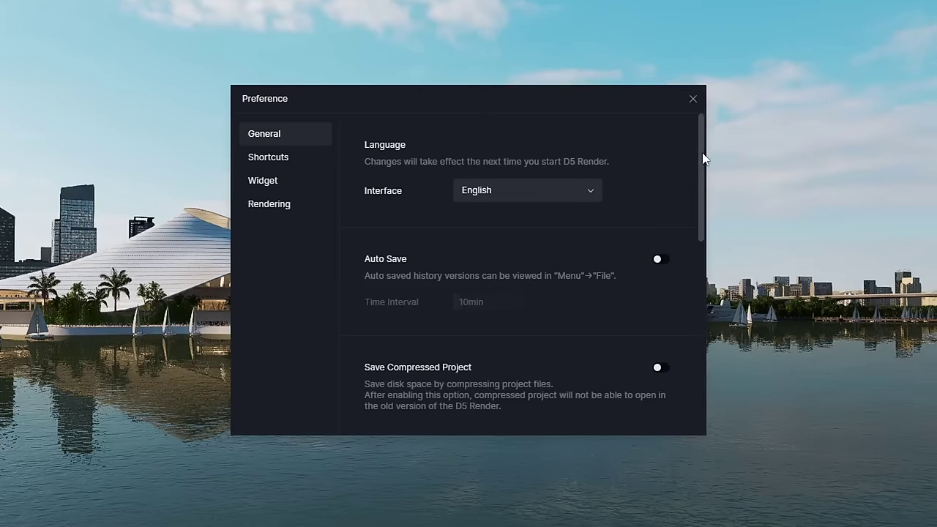
Switch on Save Compressed Project in the General preferences and close the Preference dialog
scroll(706, 164, "down", 3)
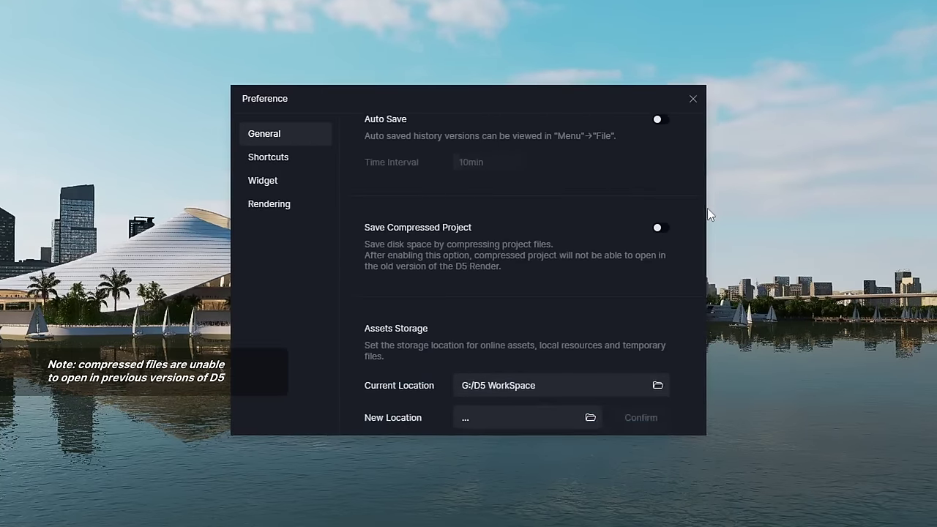
left_click(659, 229)
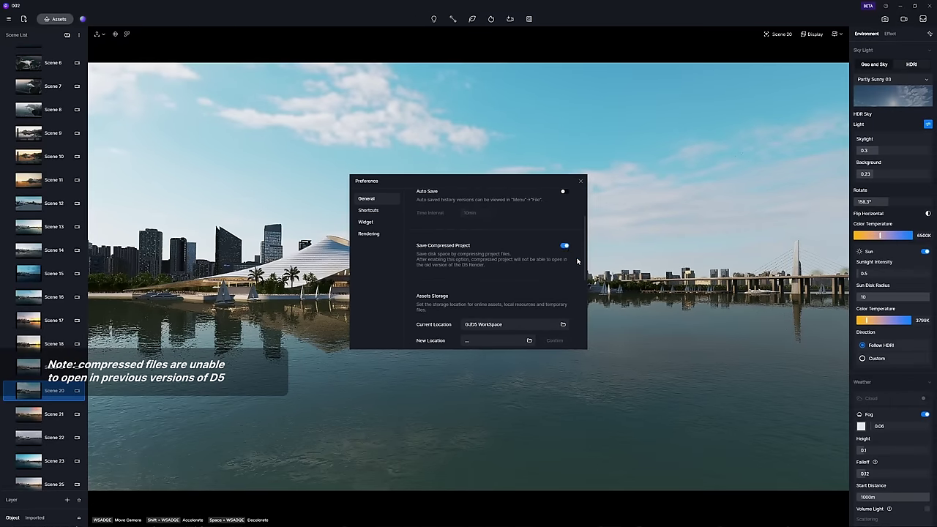
left_click(581, 181)
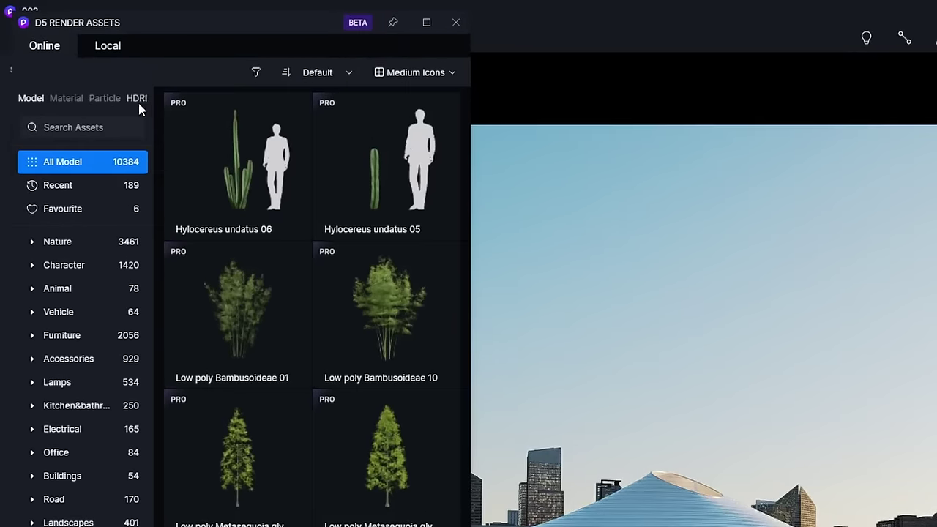
Try the Dusk 08, Cloudy 05, Partly Sunny 03 and 02 HDRI skies, settle on Dusk, and close the library
left_click(102, 73)
left_click(247, 174)
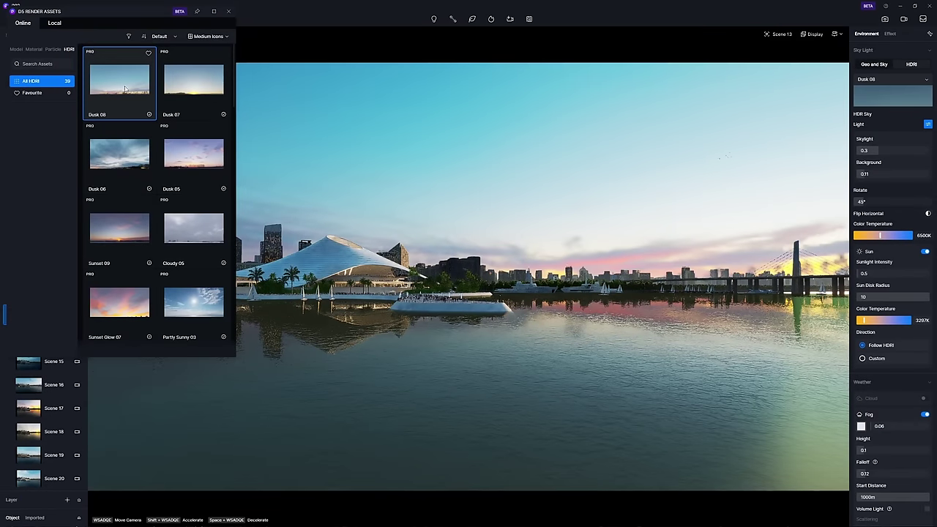
left_click(201, 227)
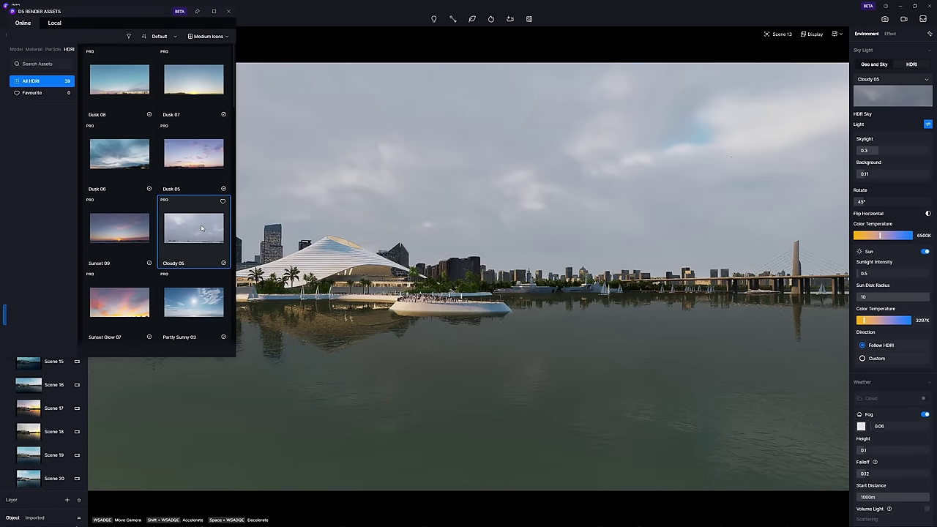
left_click(197, 307)
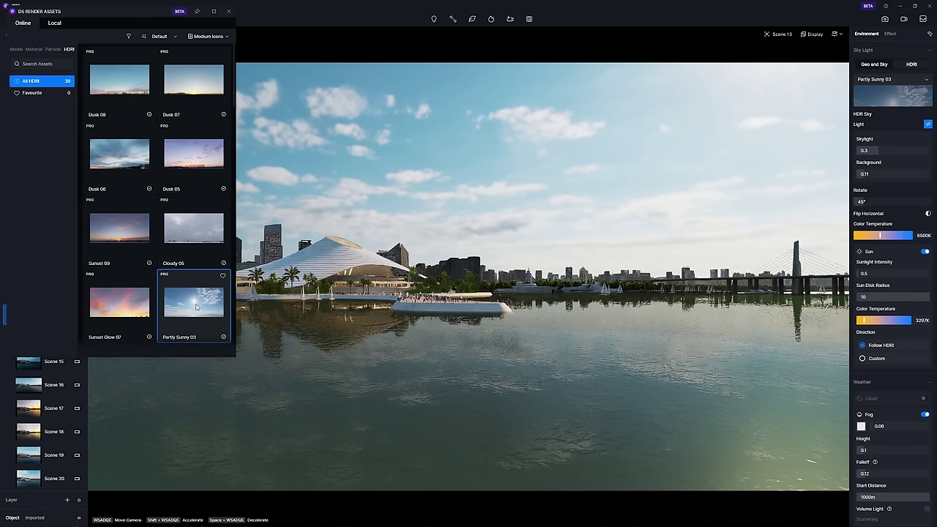
scroll(196, 306, "down", 5)
left_click(204, 184)
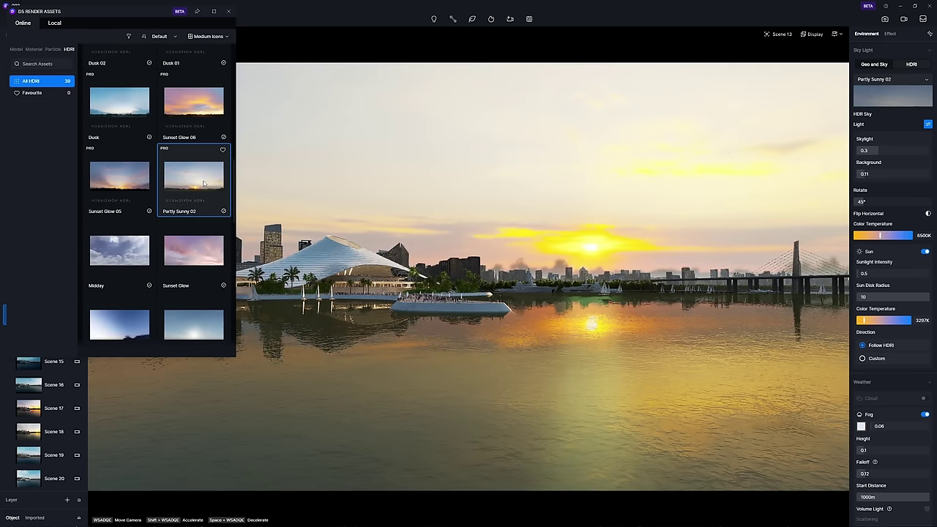
left_click(134, 125)
key("Escape")
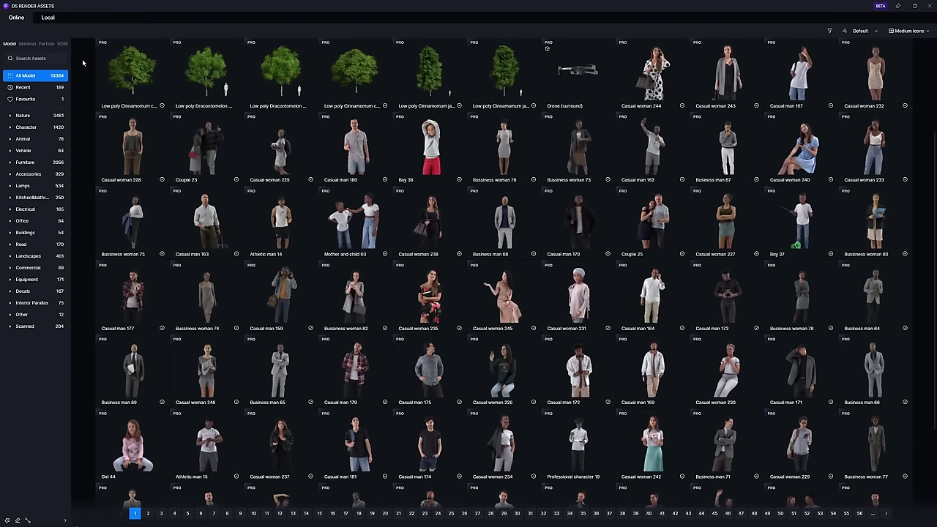
Search the Model category for 'Potted' and list the Potted plants results
left_click(39, 63)
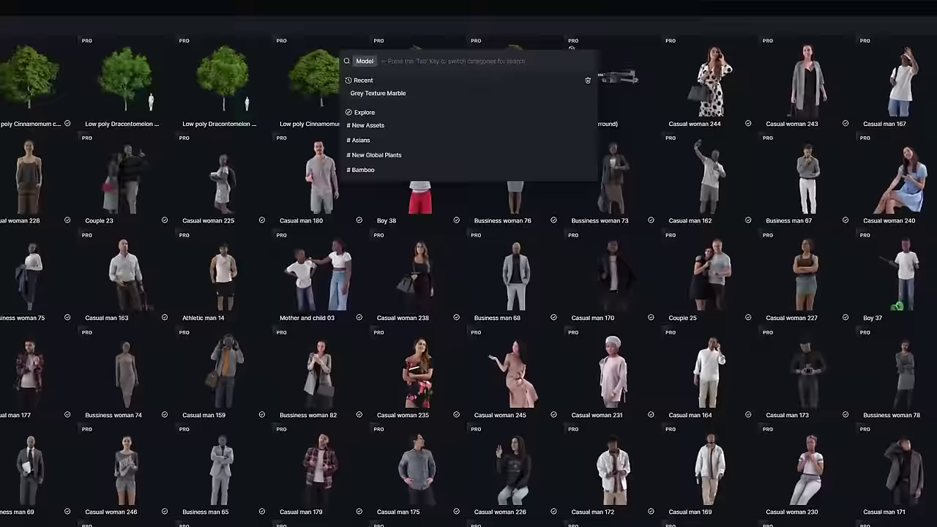
key("Tab")
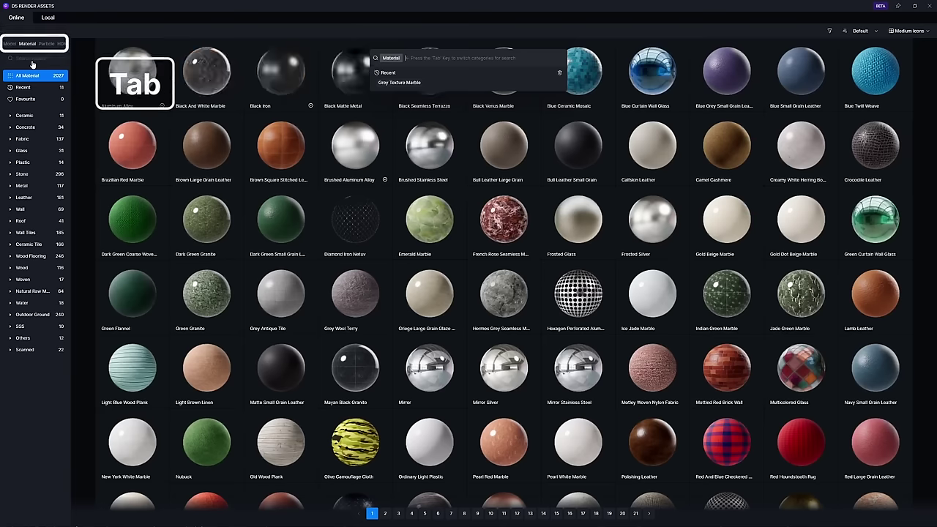
key("Tab")
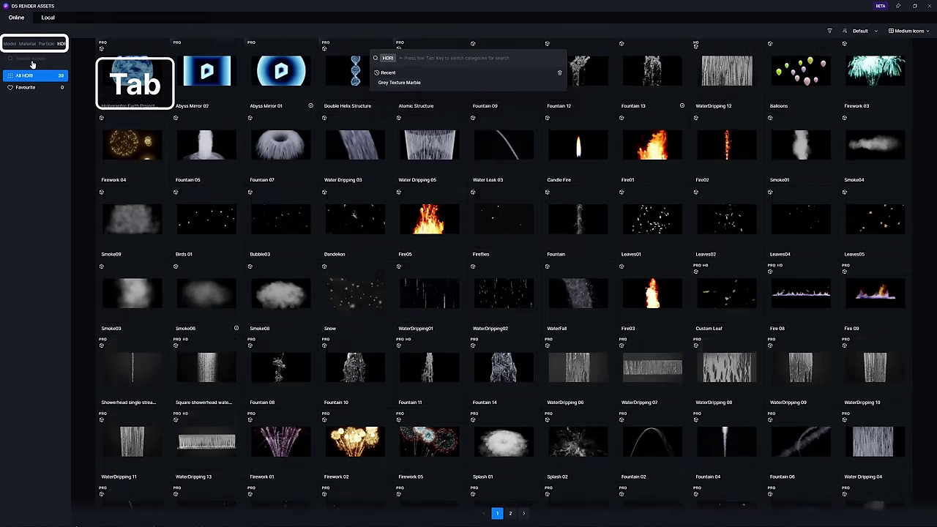
key("Tab")
key("Tab")
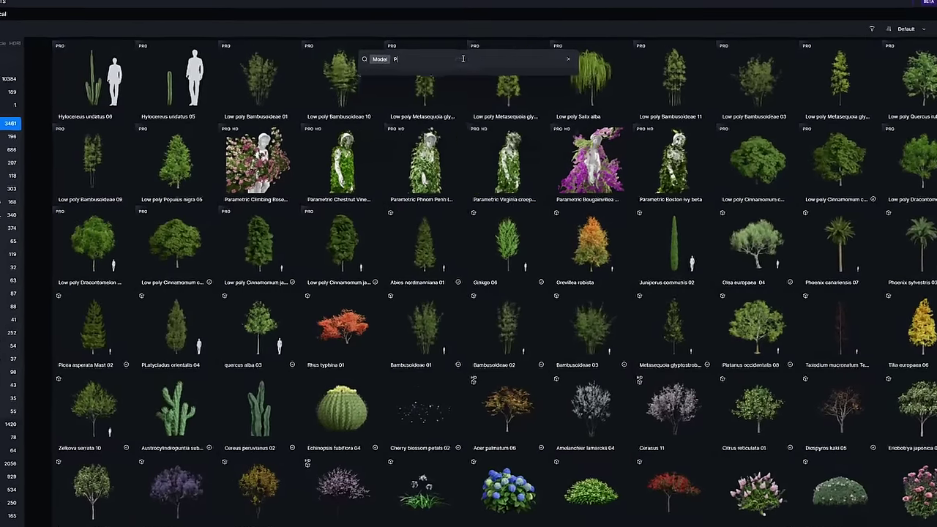
type("Potted")
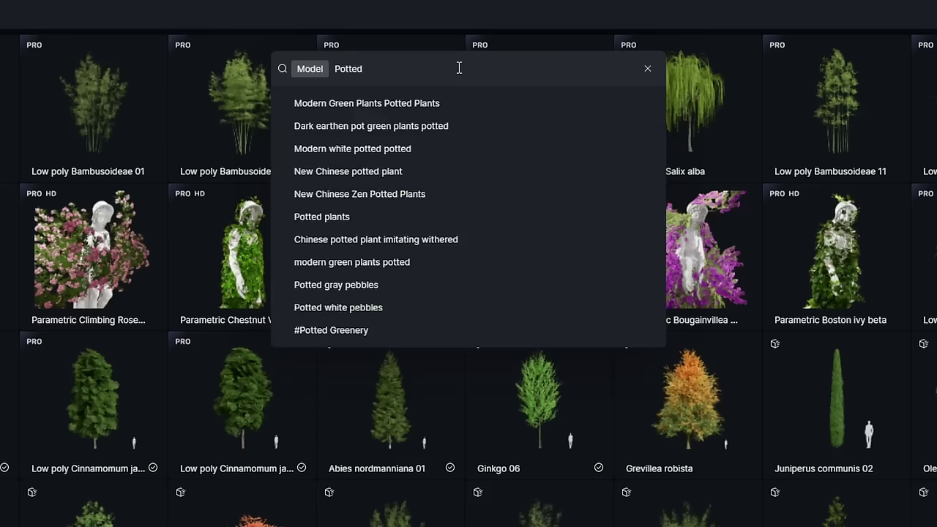
left_click(460, 219)
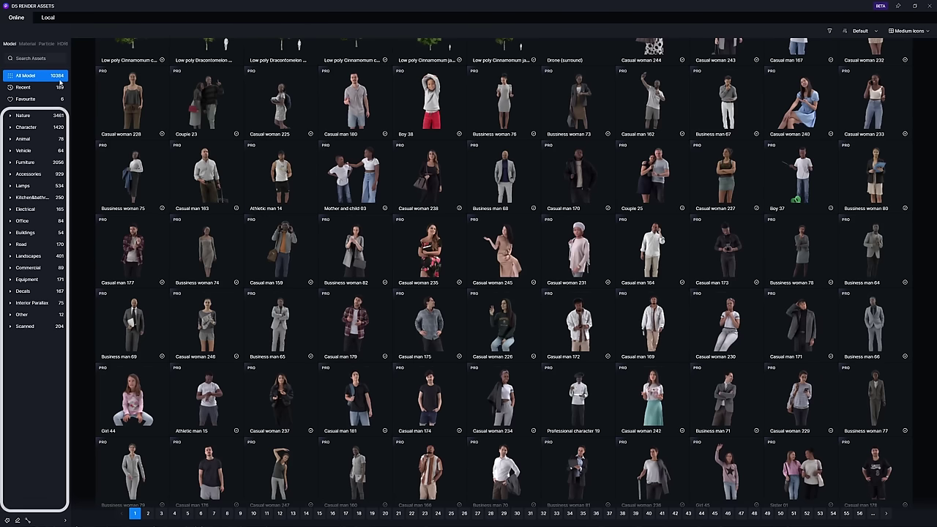
Browse the Conifer, Animal, Office, Landscapes and Equipment categories, then return to Nature
left_click(42, 116)
left_click(41, 151)
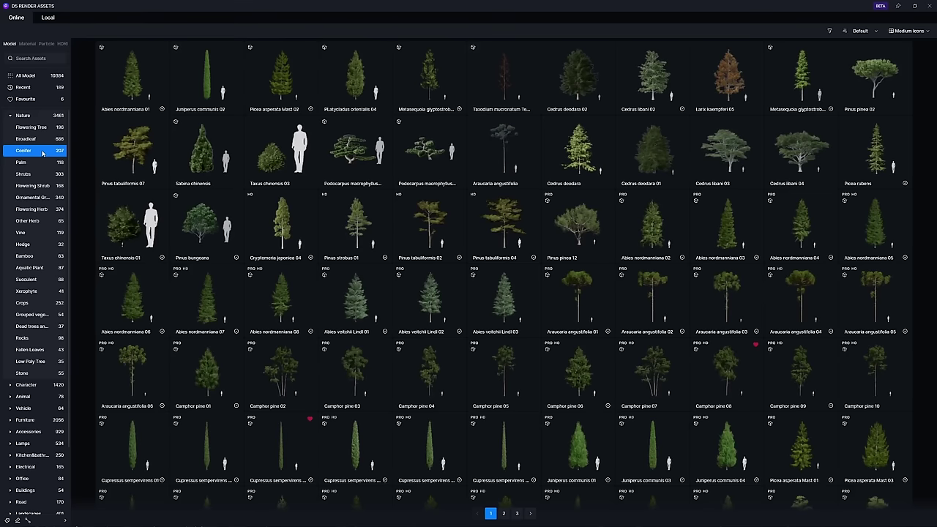
left_click(32, 398)
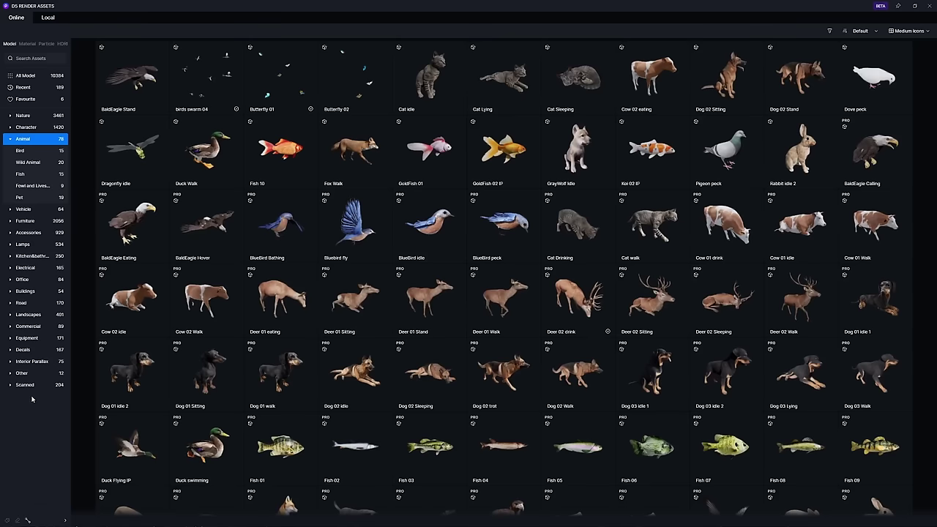
left_click(36, 281)
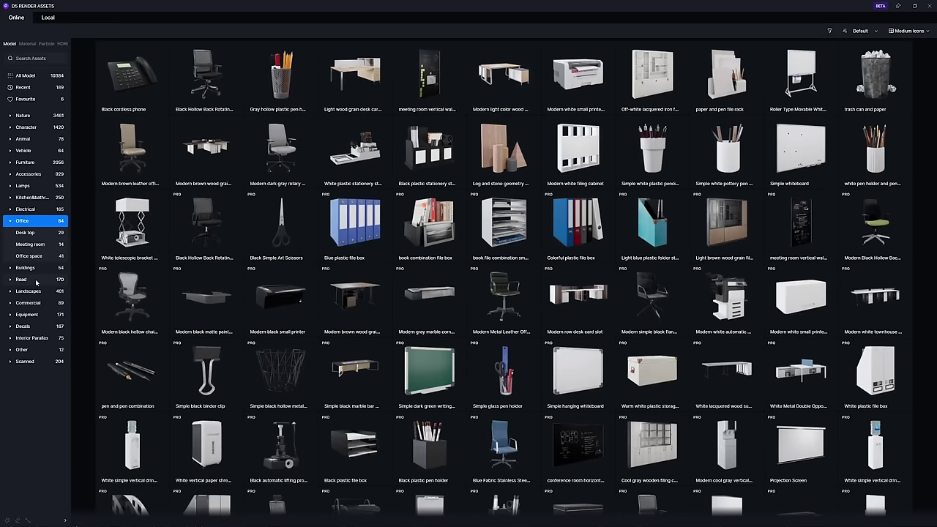
left_click(36, 291)
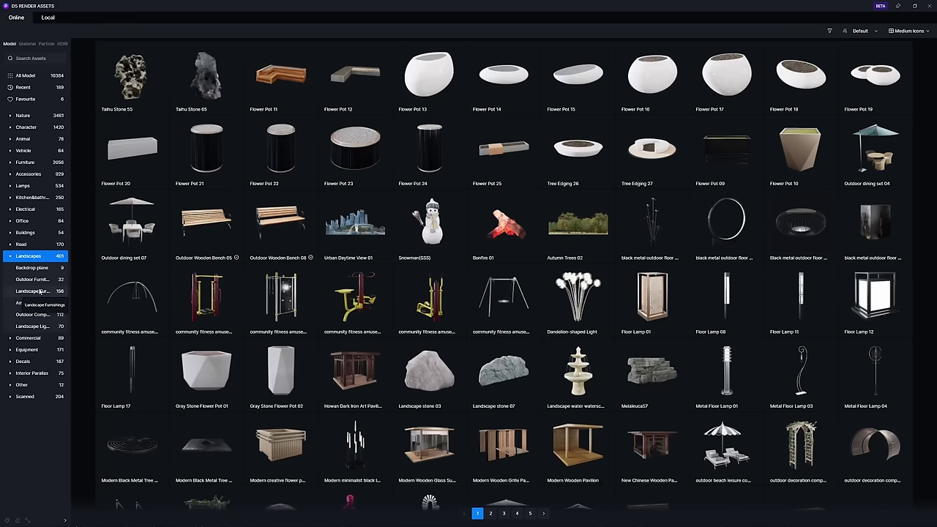
left_click(34, 350)
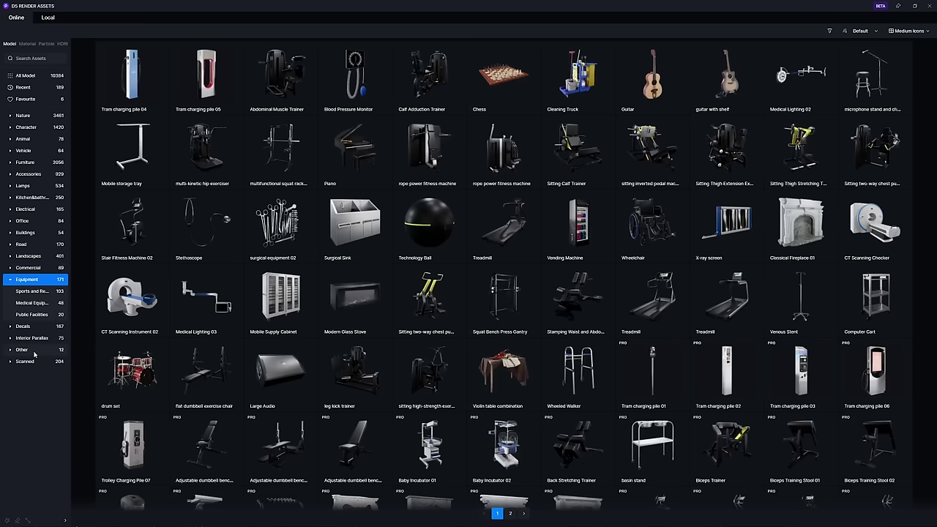
left_click(24, 115)
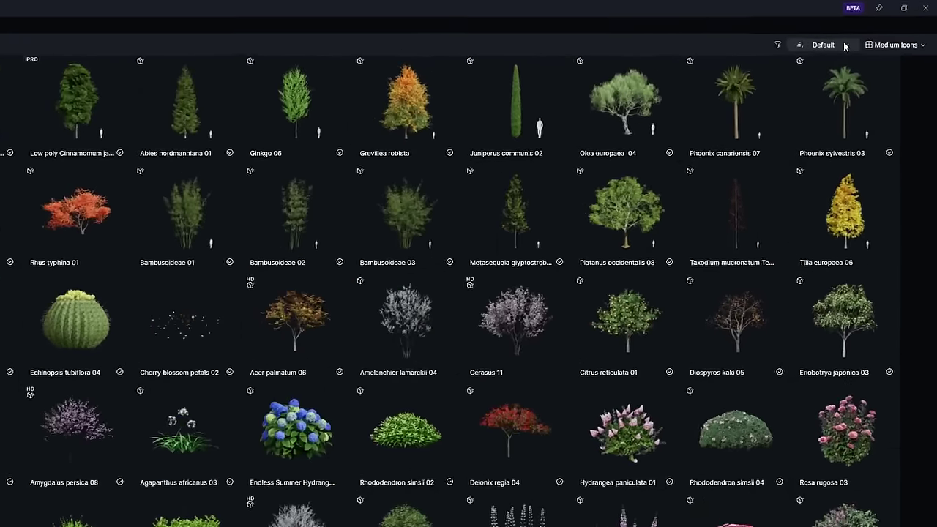
Sort the Nature models by Name, then Latest, then Free First, and filter to Favourites
left_click(870, 31)
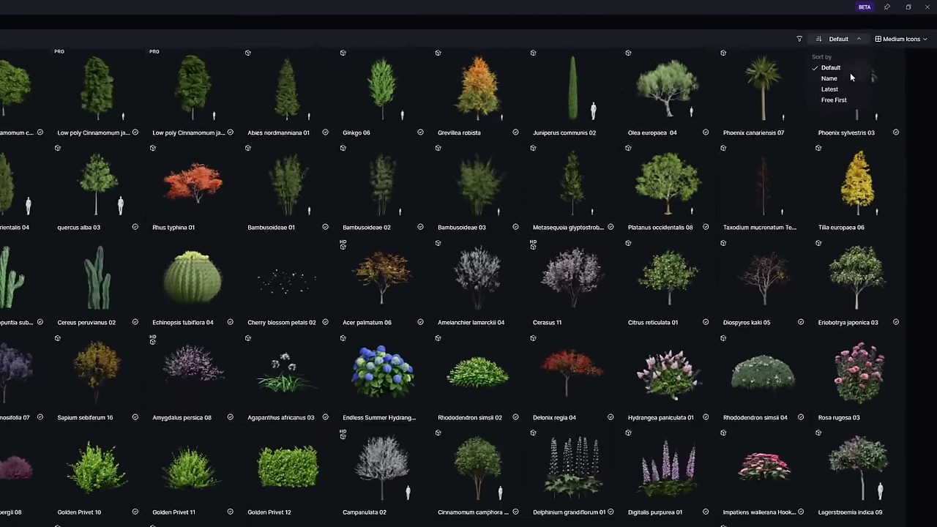
left_click(768, 122)
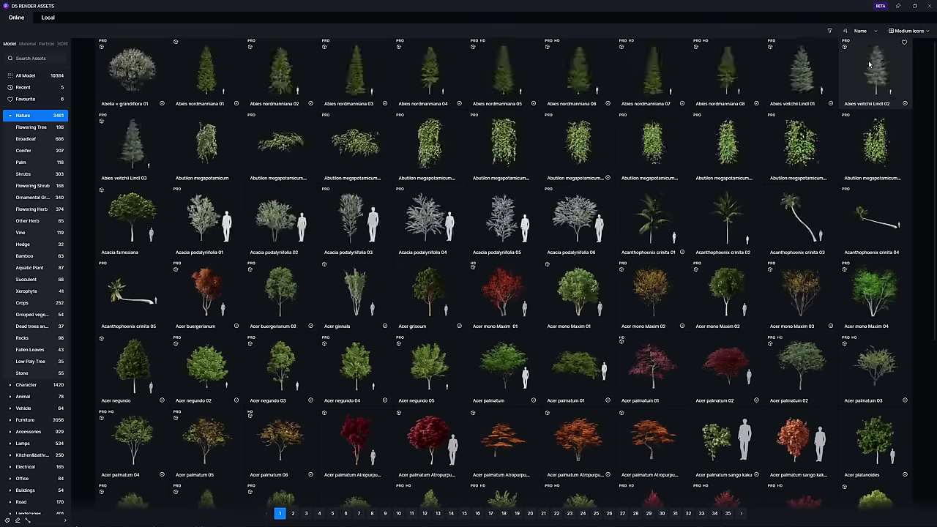
left_click(862, 31)
left_click(854, 71)
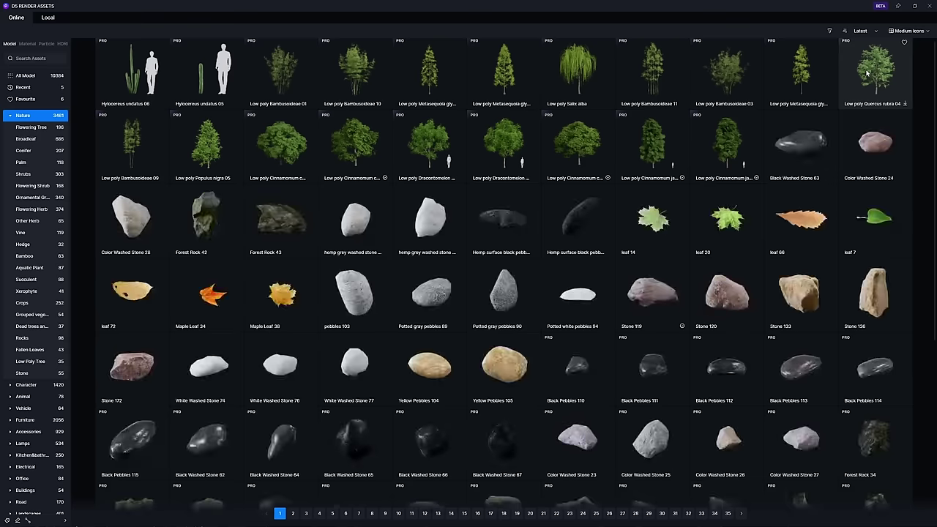
left_click(862, 31)
left_click(858, 79)
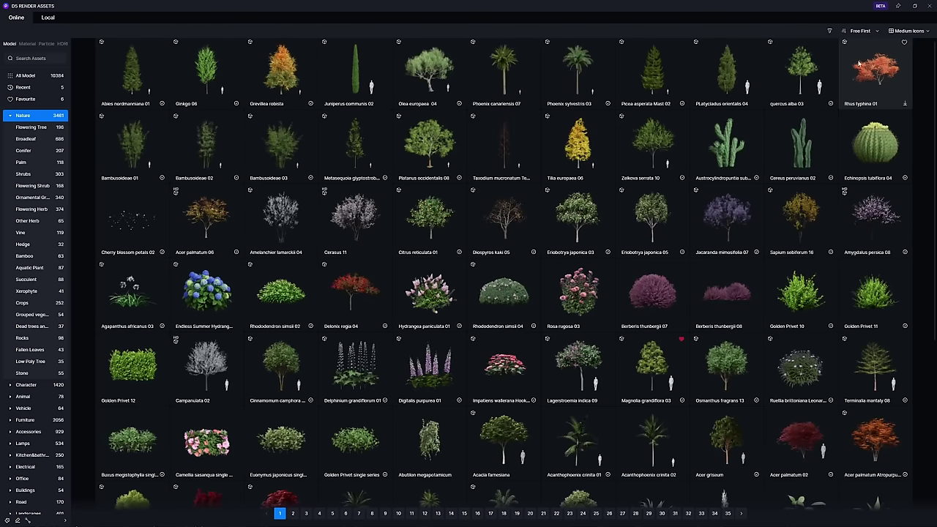
left_click(830, 31)
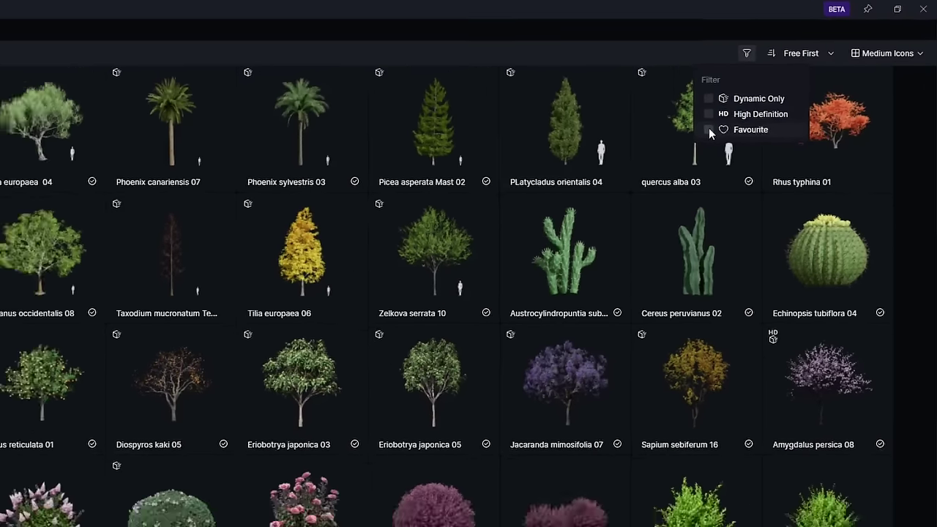
left_click(678, 146)
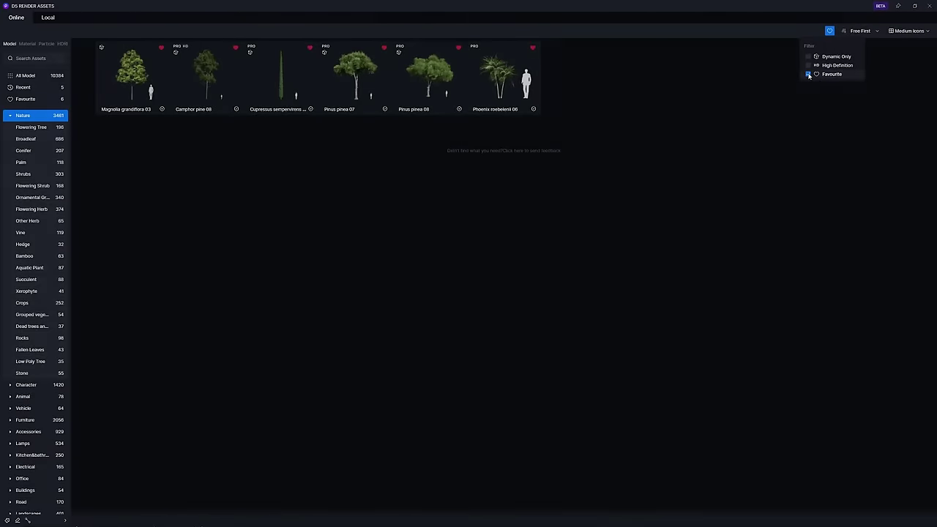